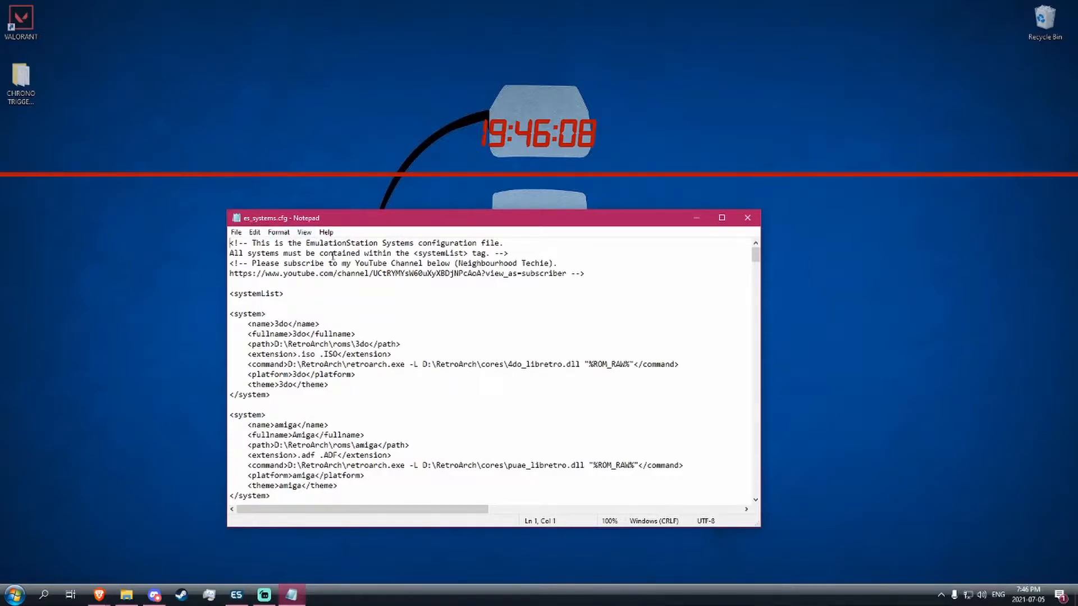
Review the ps3 system entry at the end of es_systems.cfg, including its BAT FILES path and .bat extension.
click(126, 594)
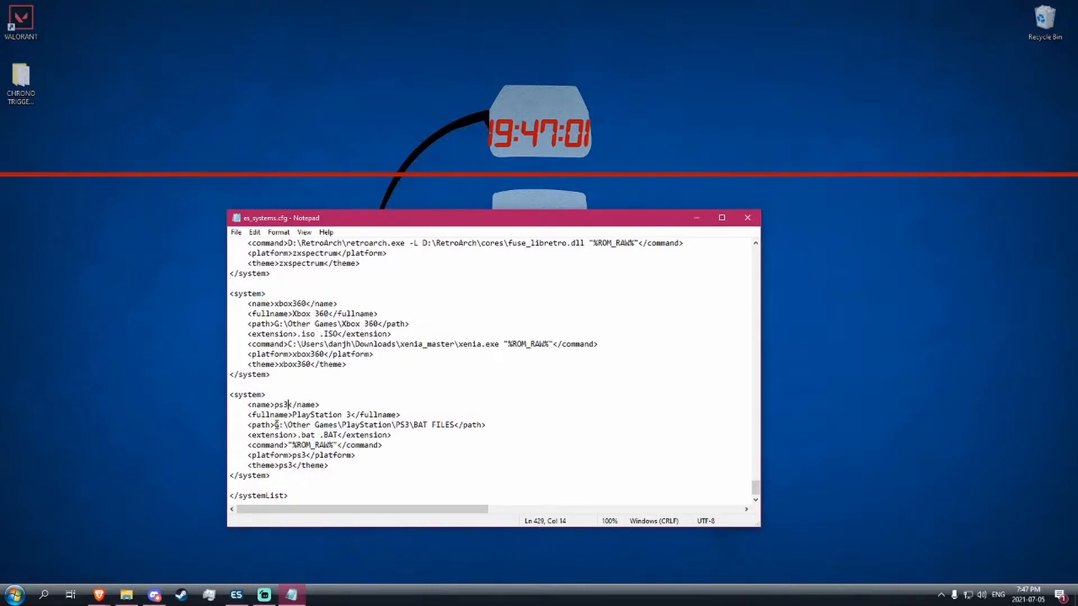
drag(275, 425, 463, 425)
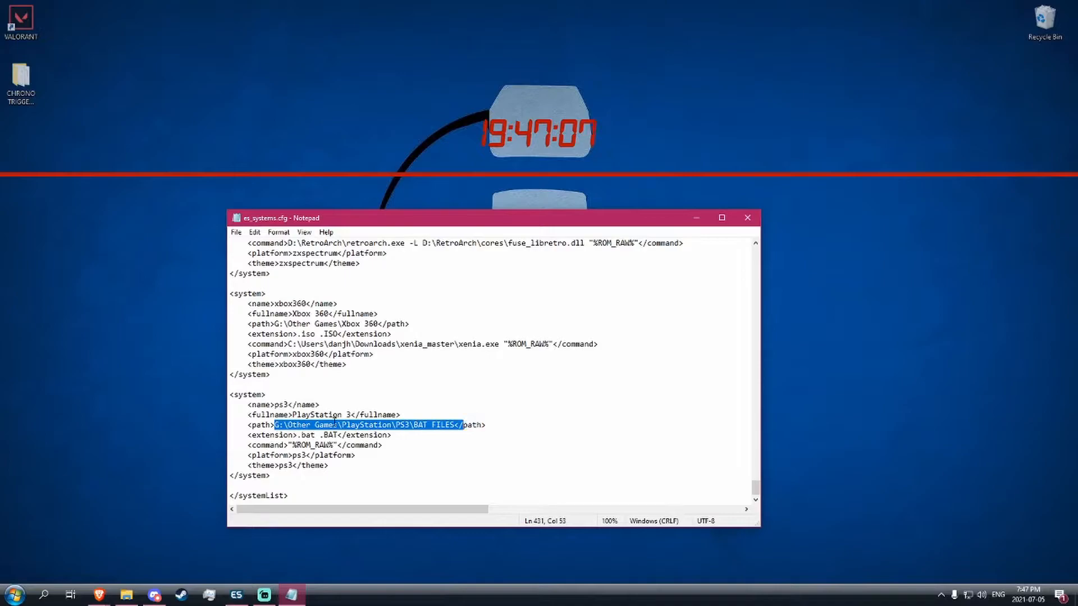
click(347, 415)
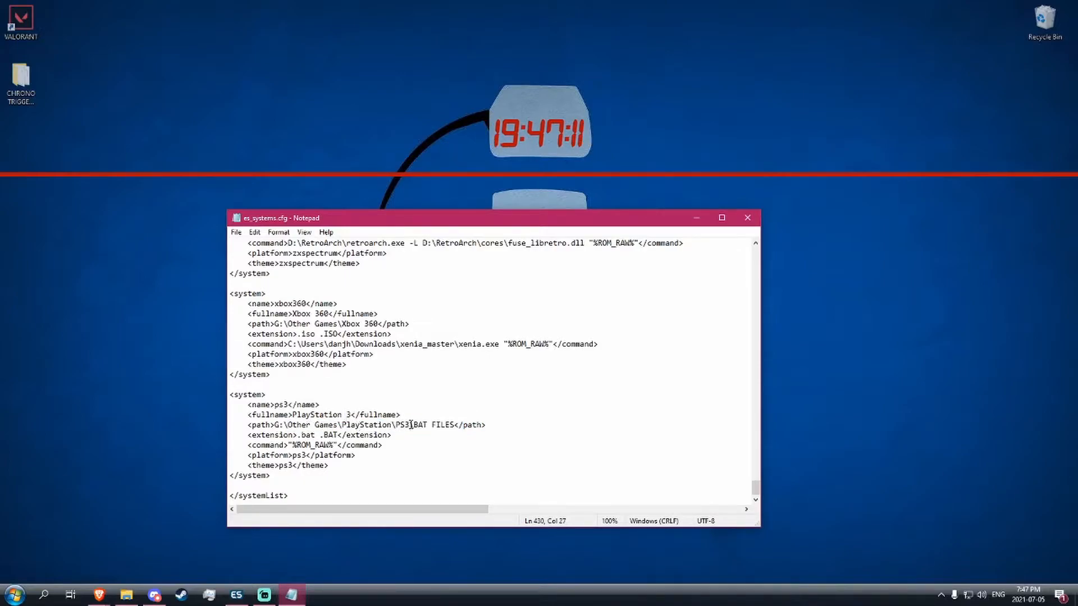
drag(396, 425, 441, 425)
mouse_move(127, 601)
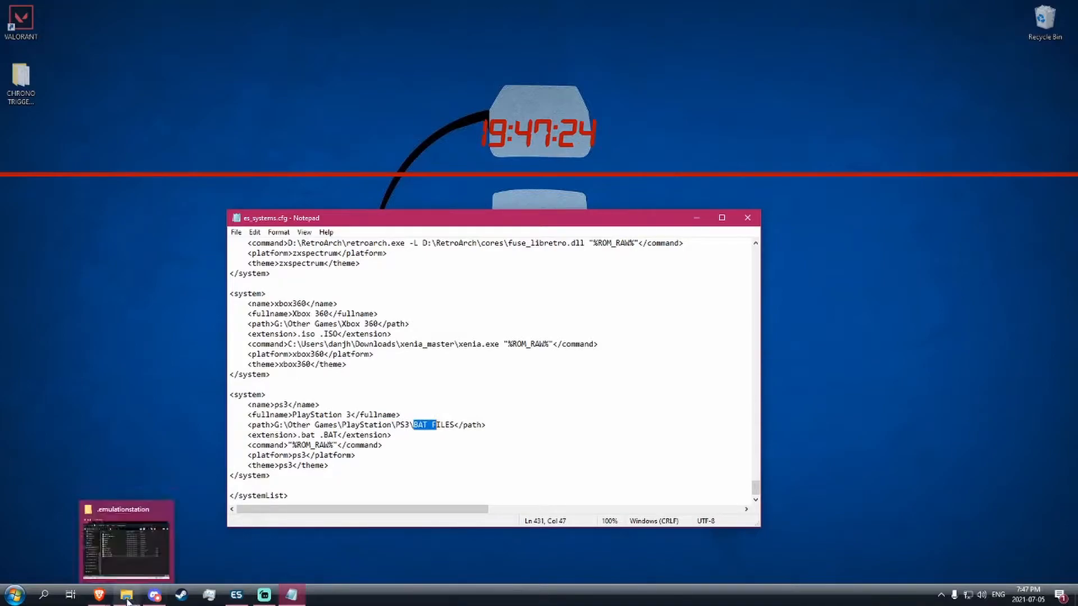
click(360, 436)
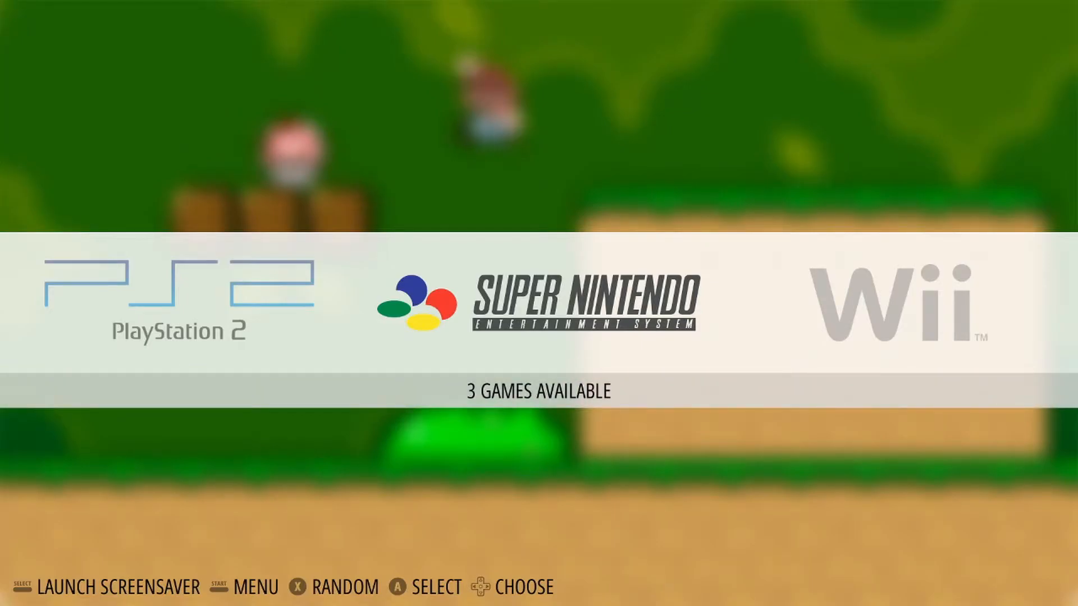
Switch to EmulationStation, browse to the ps3 system, view its game list and return to the system carousel.
key(Right)
key(Right)
key(Right)
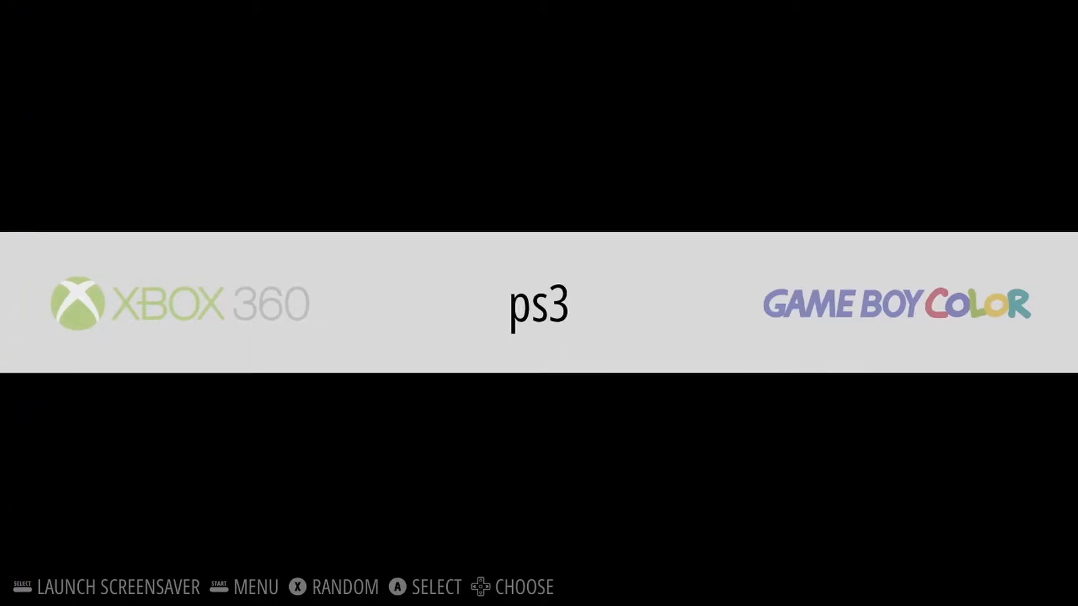
key(Right)
key(Left)
key(Left)
key(Left)
key(Right)
key(Right)
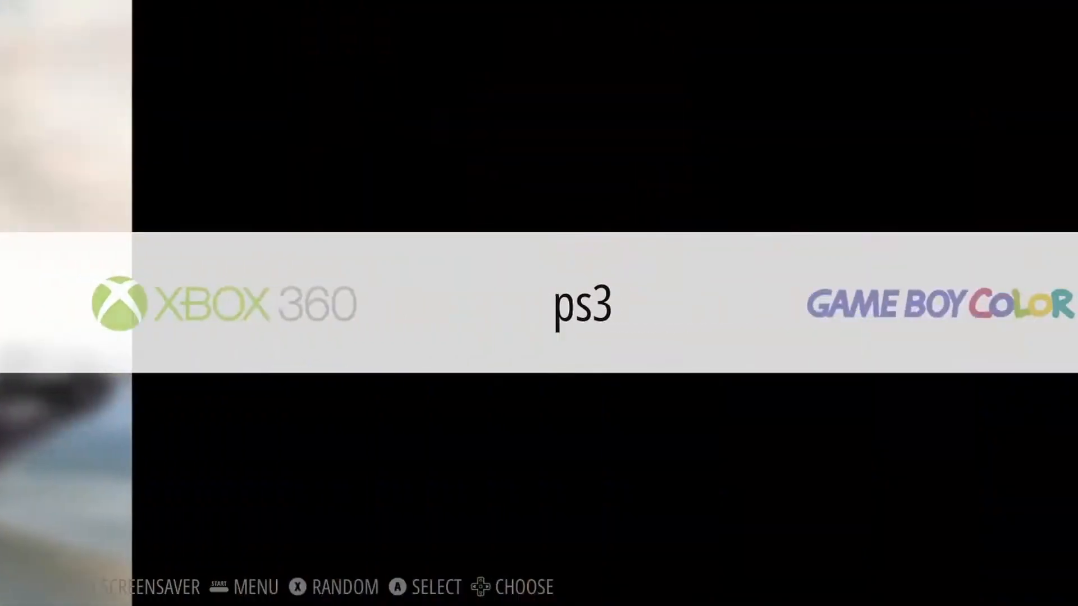
key(Return)
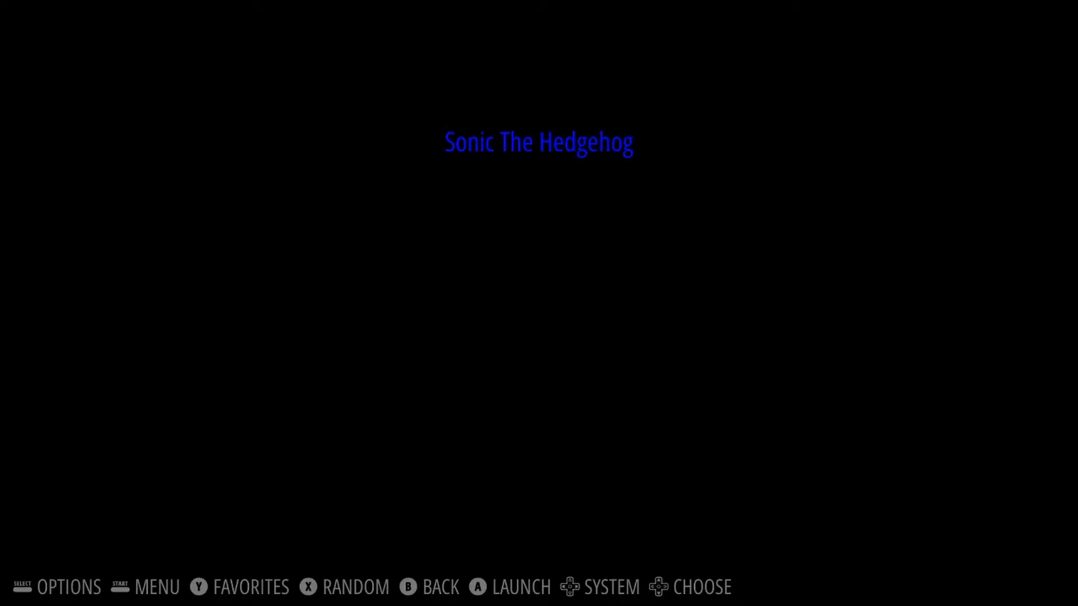
key(Escape)
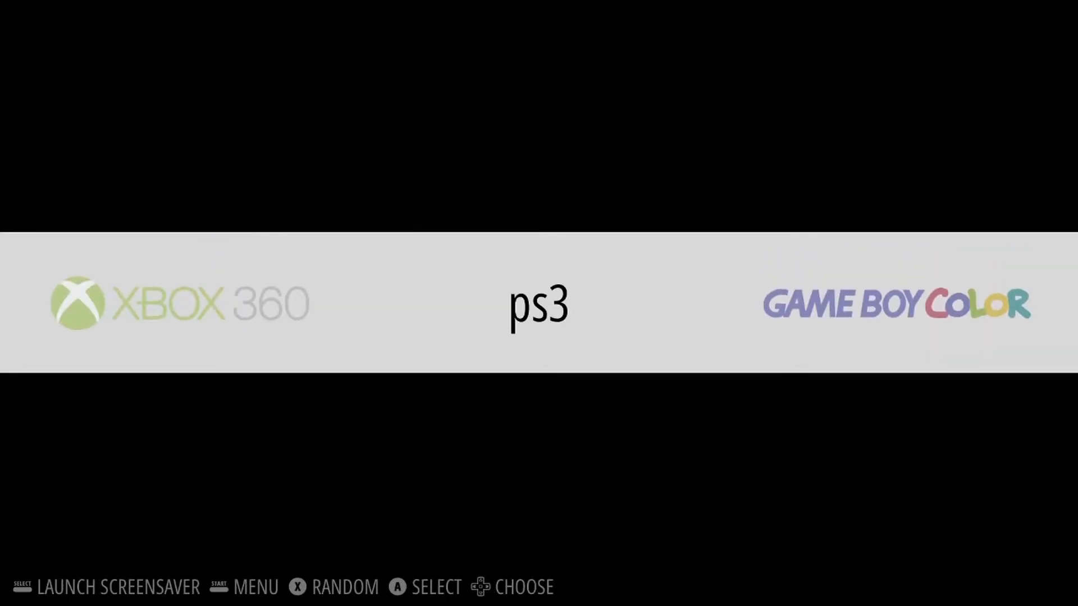
Browse the other systems in the carousel to compare their logos and backgrounds with the ps3 entry.
key(Left)
key(Left)
key(Left)
key(Left)
key(Left)
key(Left)
key(Left)
key(Left)
key(Left)
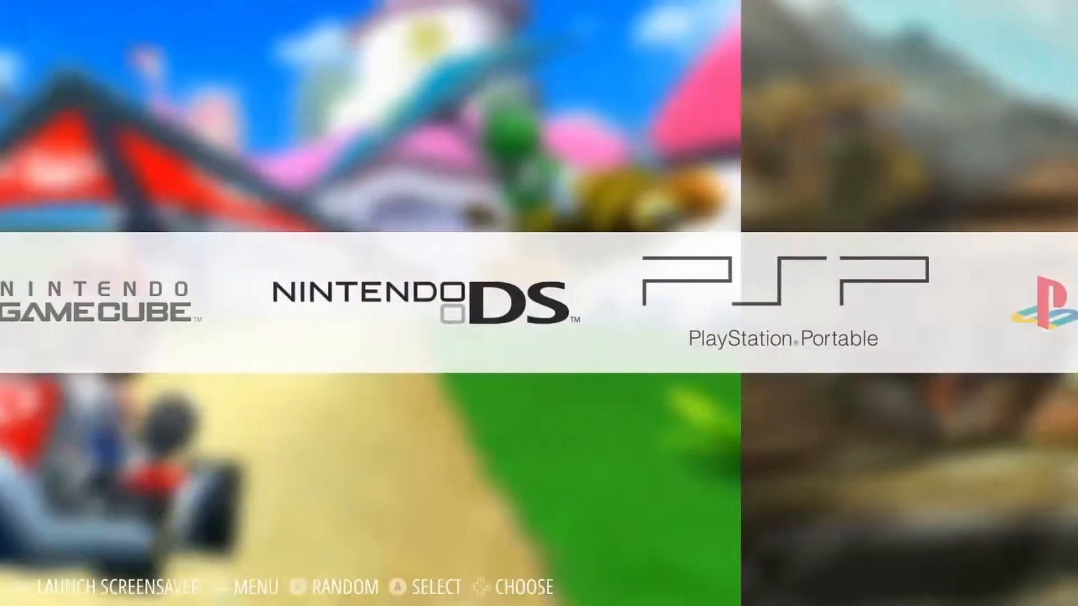
key(Right)
key(Right)
key(Right)
key(Right)
key(Right)
key(Right)
key(Right)
key(Right)
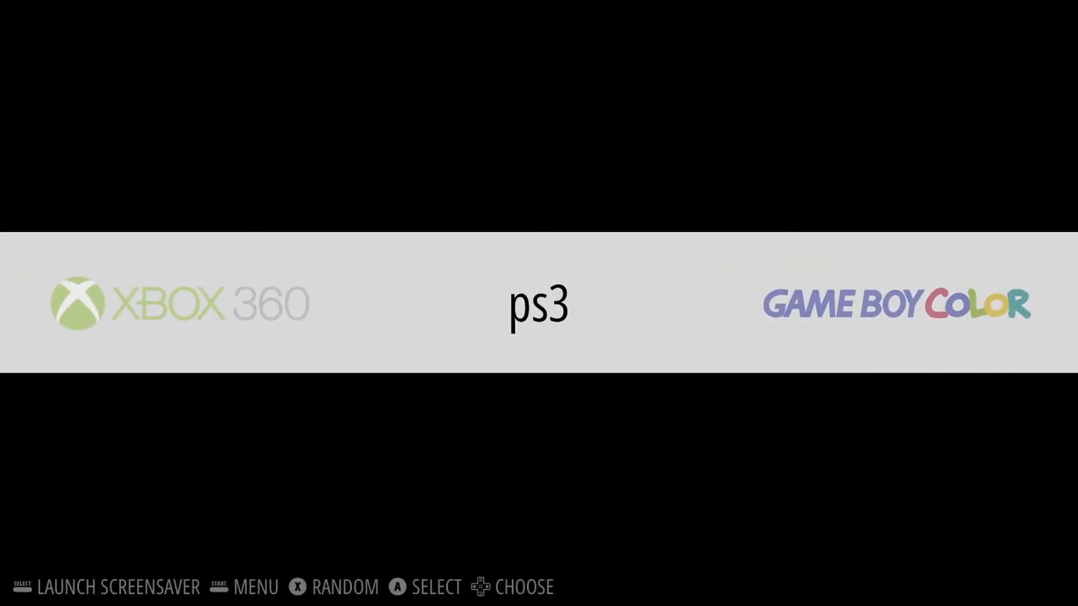
key(Left)
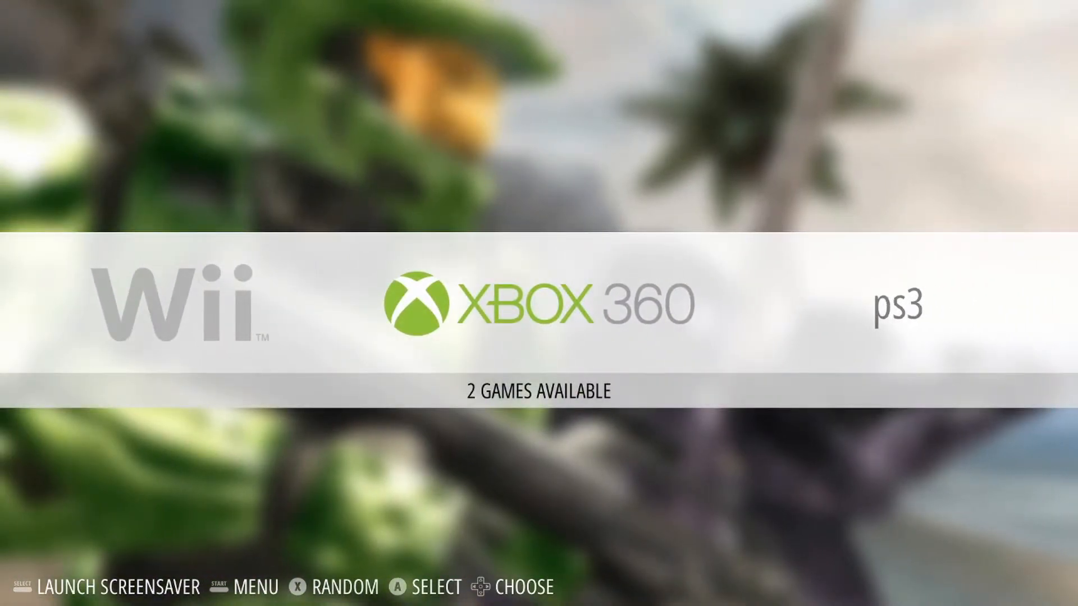
key(Right)
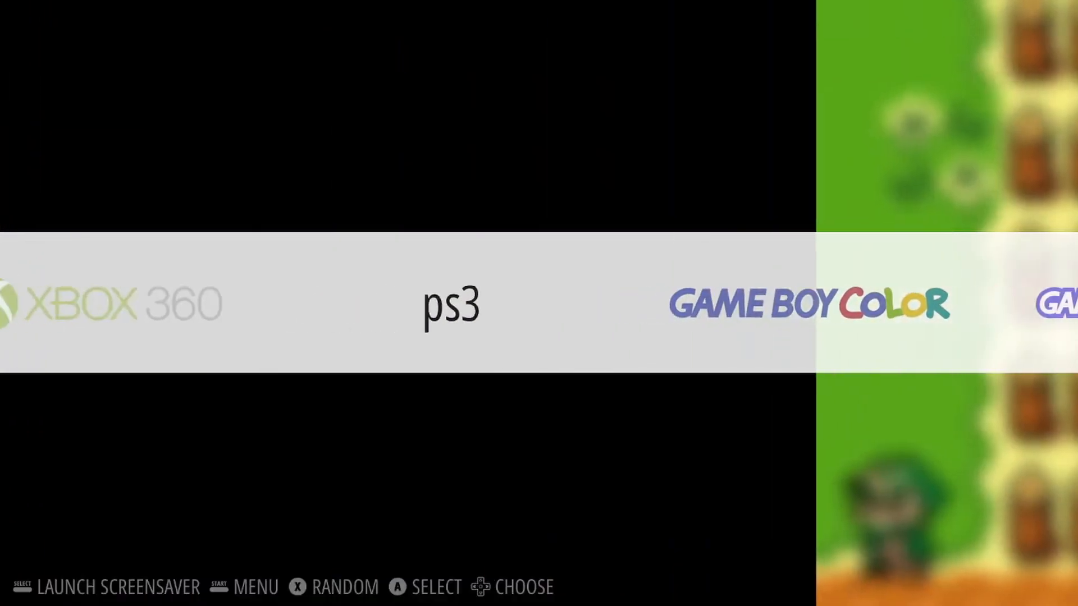
Examine the ps3 game list again and compare the ps3 entry with its neighbouring systems in the carousel.
key(Return)
key(Escape)
key(Right)
key(Left)
key(Left)
key(Right)
key(Return)
key(Escape)
Switch to File Explorer and create a new folder inside the simple theme folder under .emulationstation\themes.
key(alt+Tab)
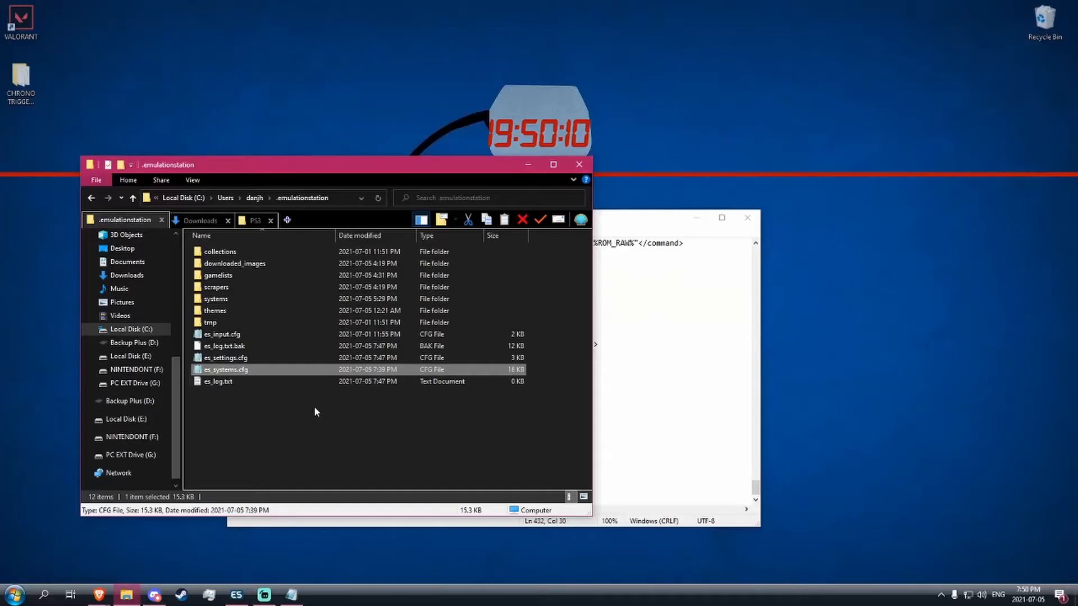
double_click(262, 312)
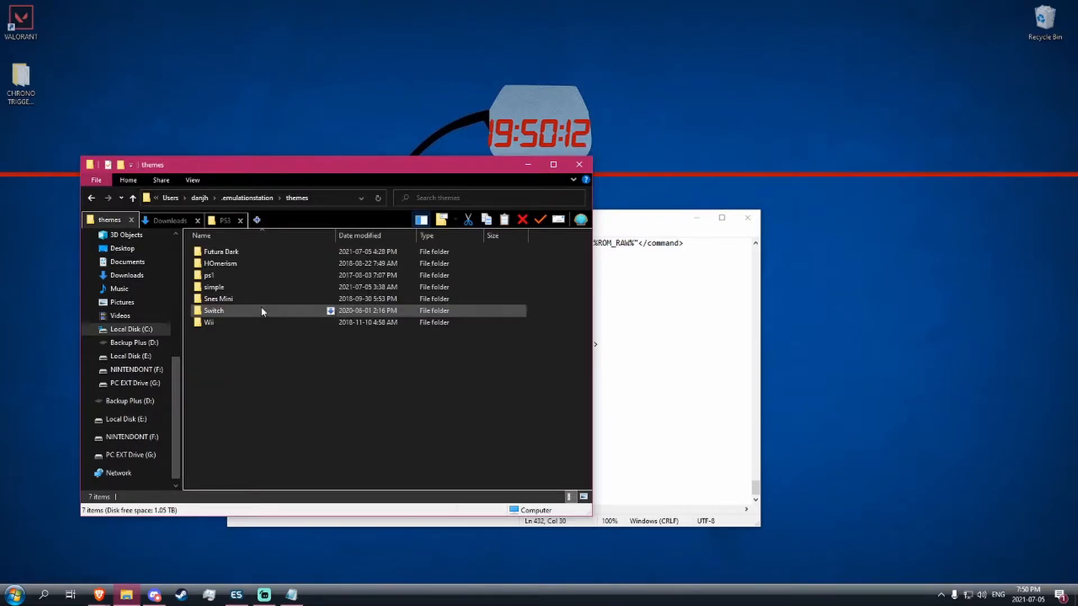
double_click(229, 287)
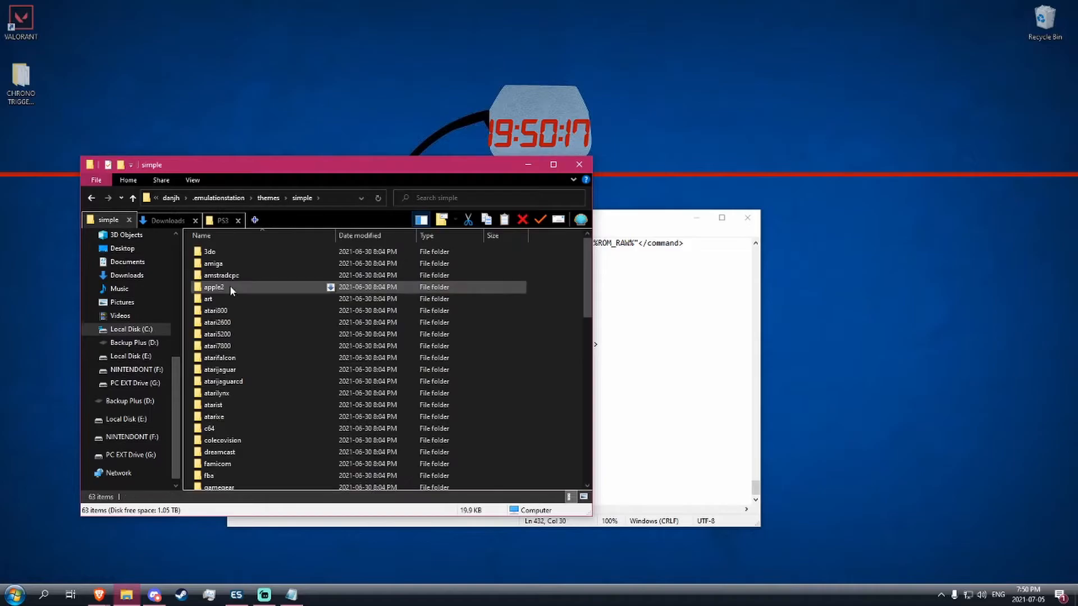
scroll(248, 425, down, 14)
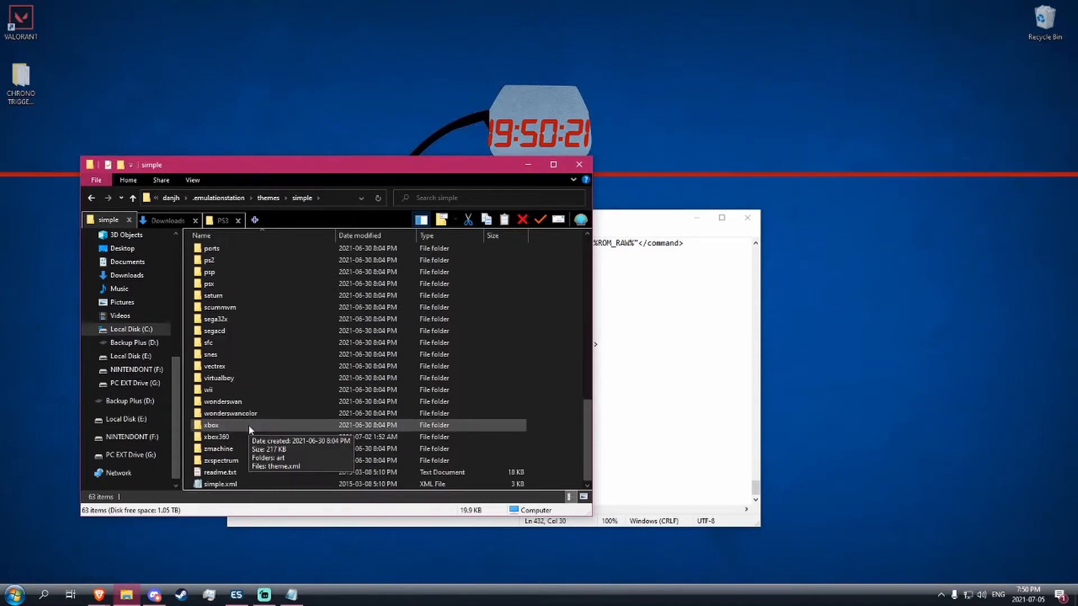
right_click(554, 334)
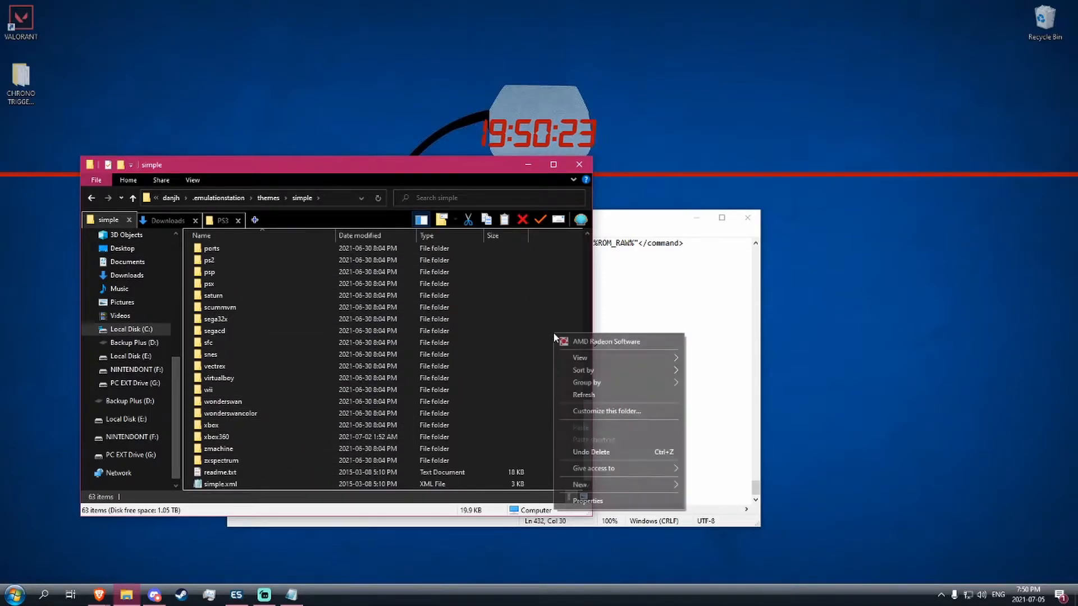
mouse_move(673, 488)
click(710, 486)
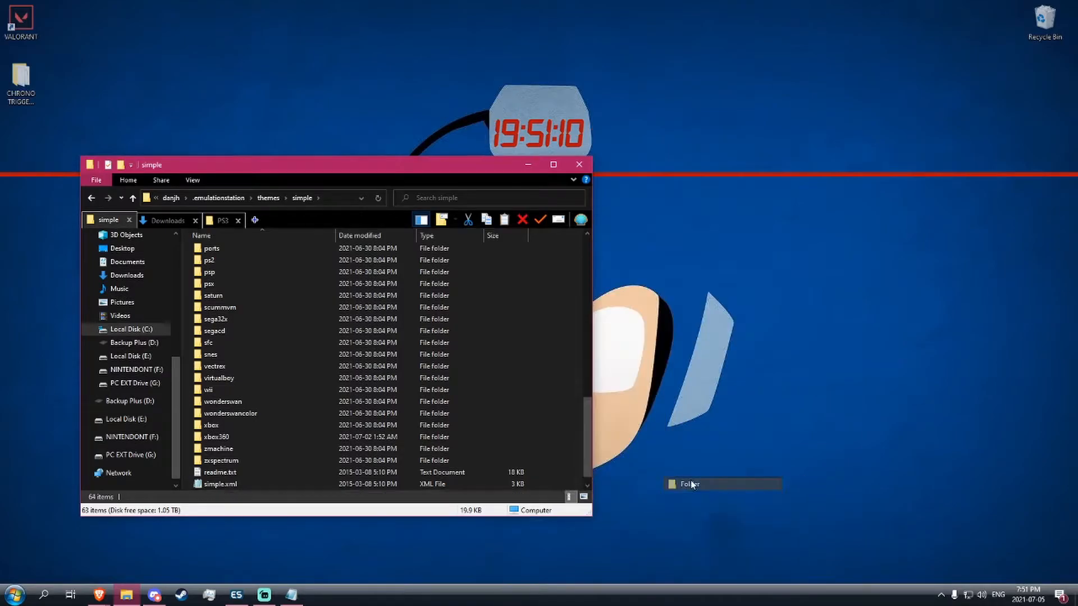
Check the ps3 system's theme name in es_systems.cfg and place the Notepad window beside the folder window.
click(284, 600)
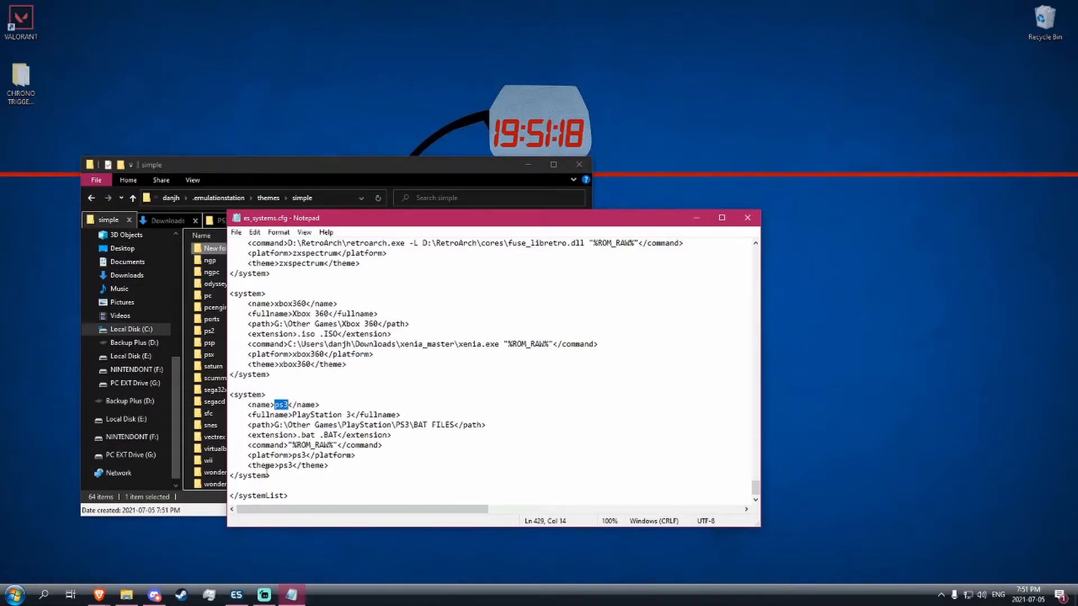
mouse_move(279, 466)
mouse_down()
mouse_move(298, 478)
mouse_move(292, 469)
mouse_up()
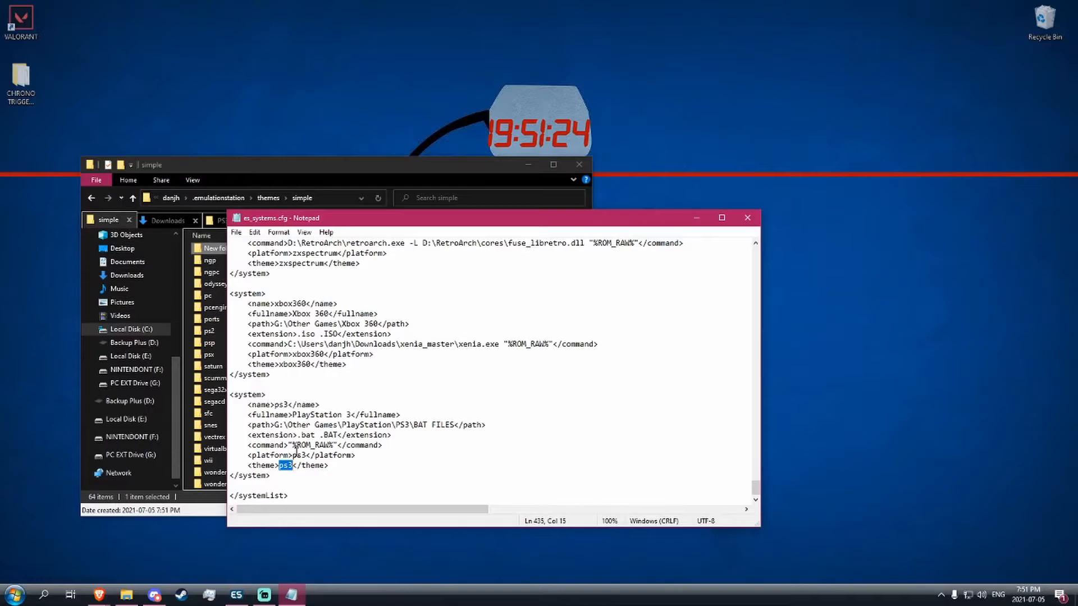
drag(383, 223, 674, 251)
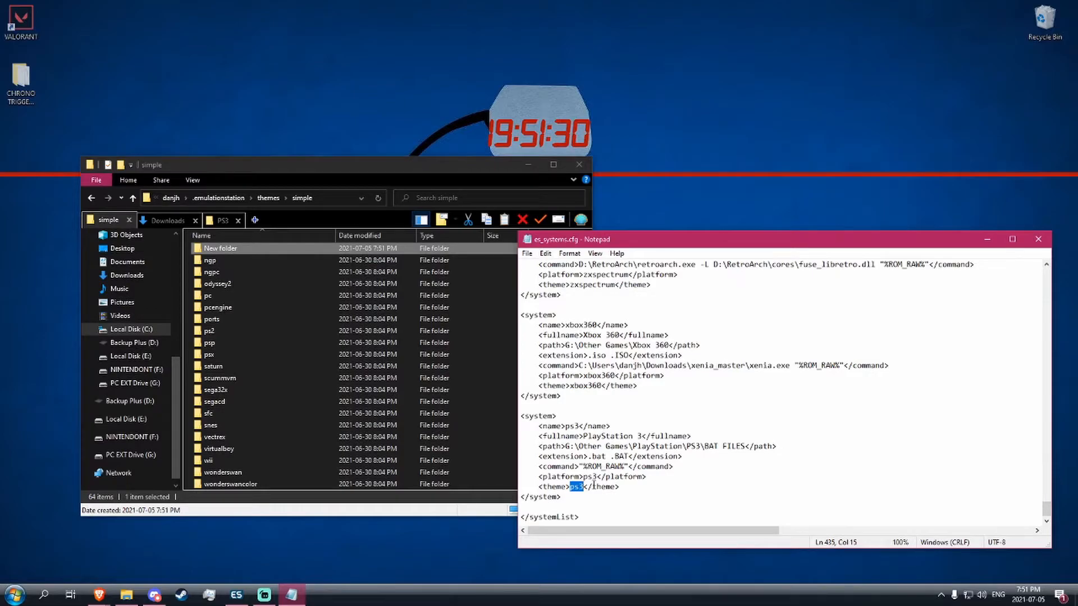
Rename the new folder in the simple theme as ps3.
right_click(246, 247)
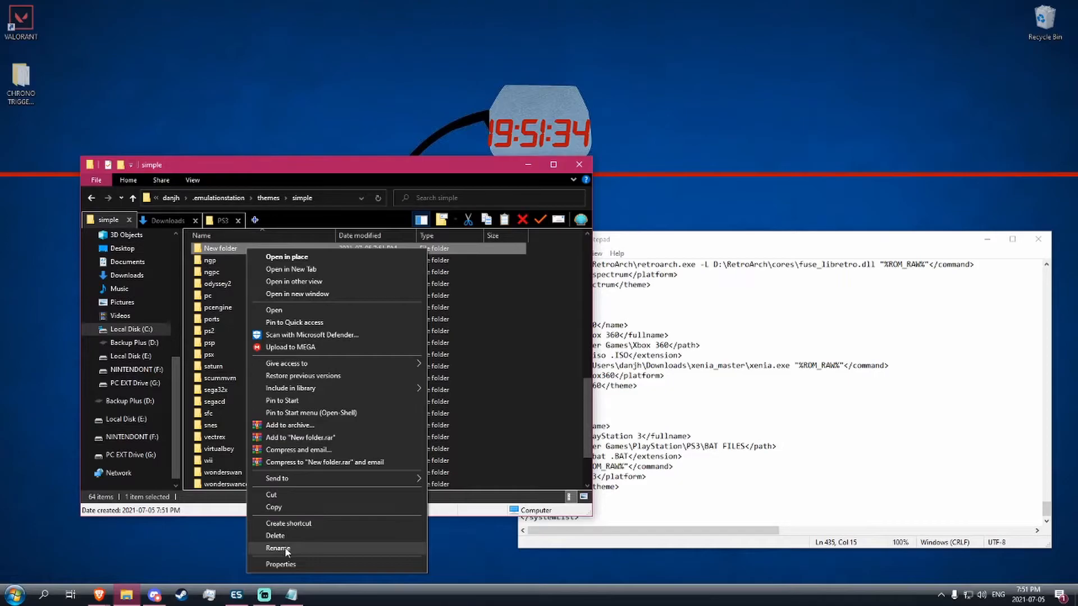
click(286, 550)
text(ps3)
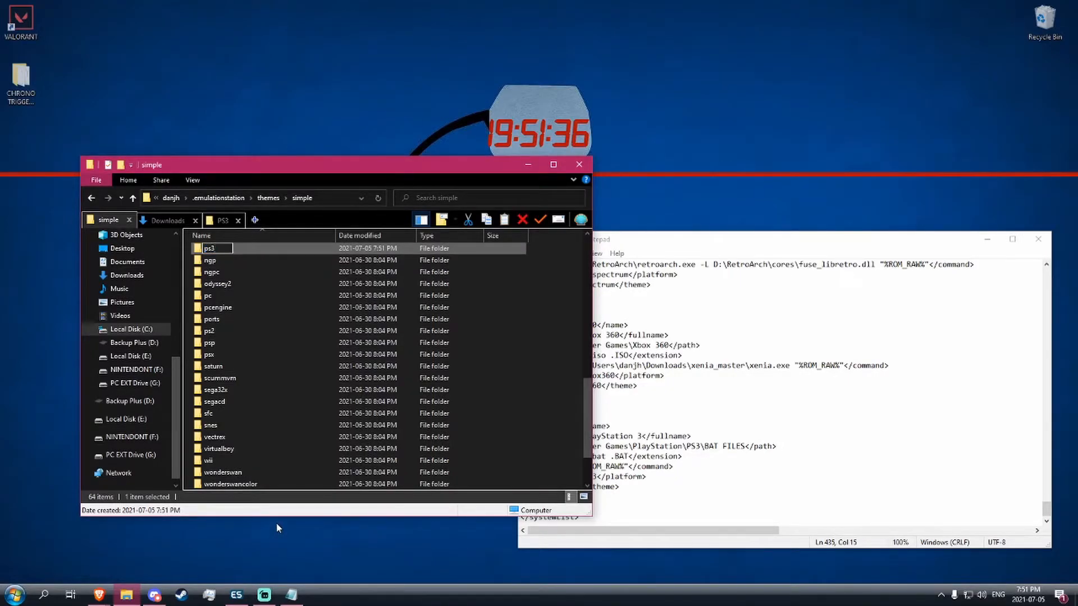
key(Return)
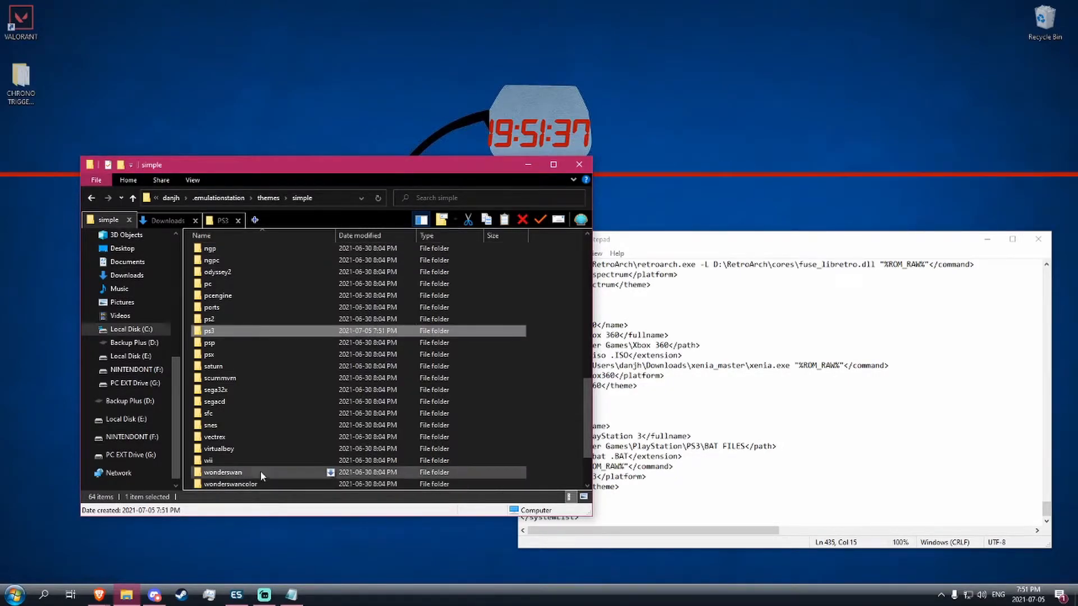
Copy ps2.svg, ps2_art.jpg and ps2_art_blur.jpg from the simple theme's ps2 art folder into the ps3 folder and refresh the folder view.
double_click(221, 332)
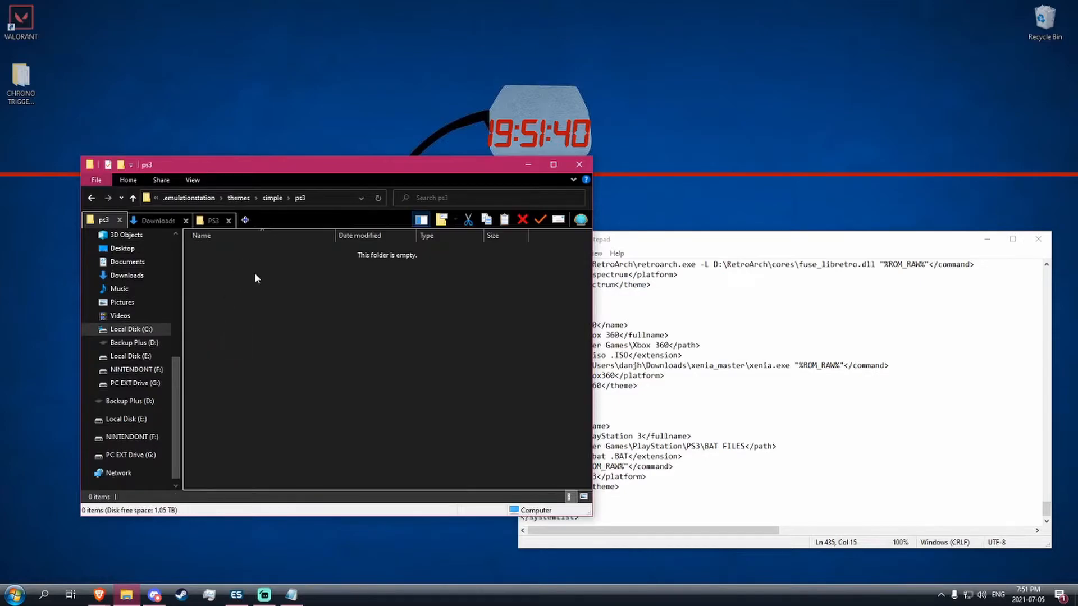
click(270, 197)
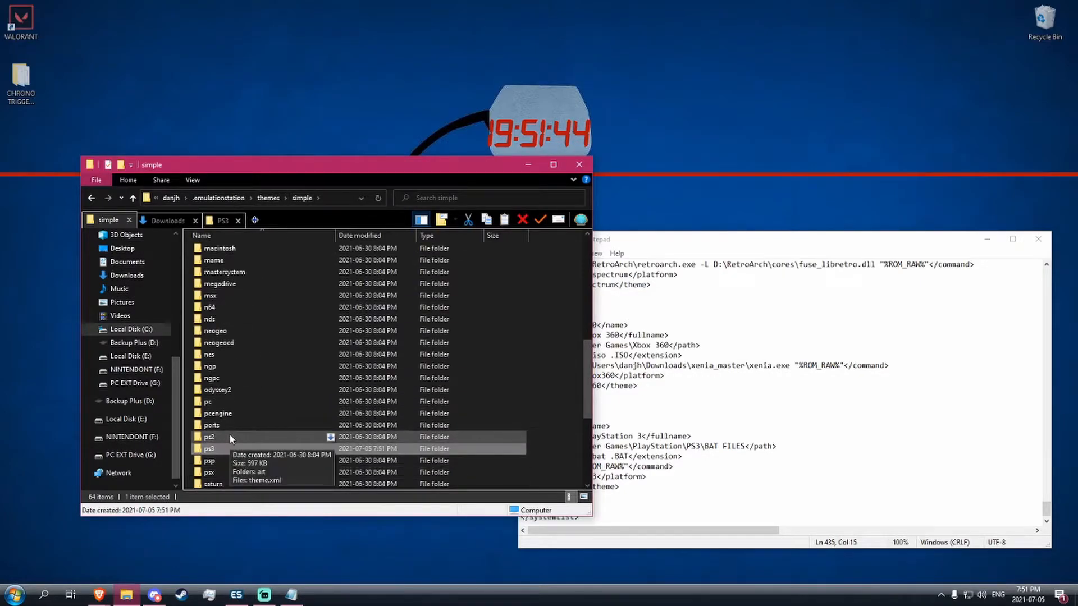
double_click(229, 435)
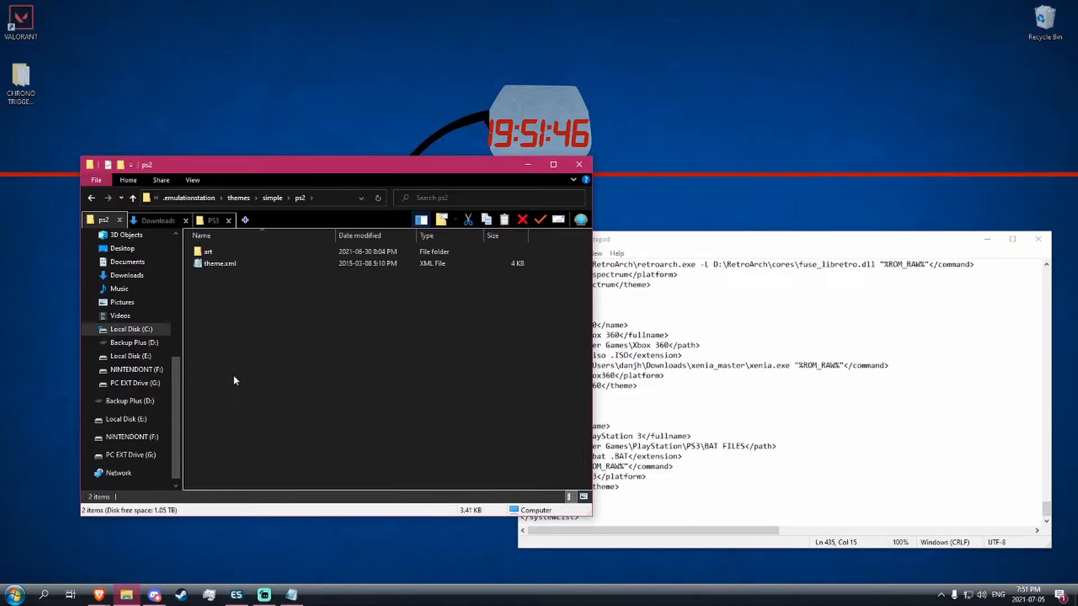
double_click(225, 251)
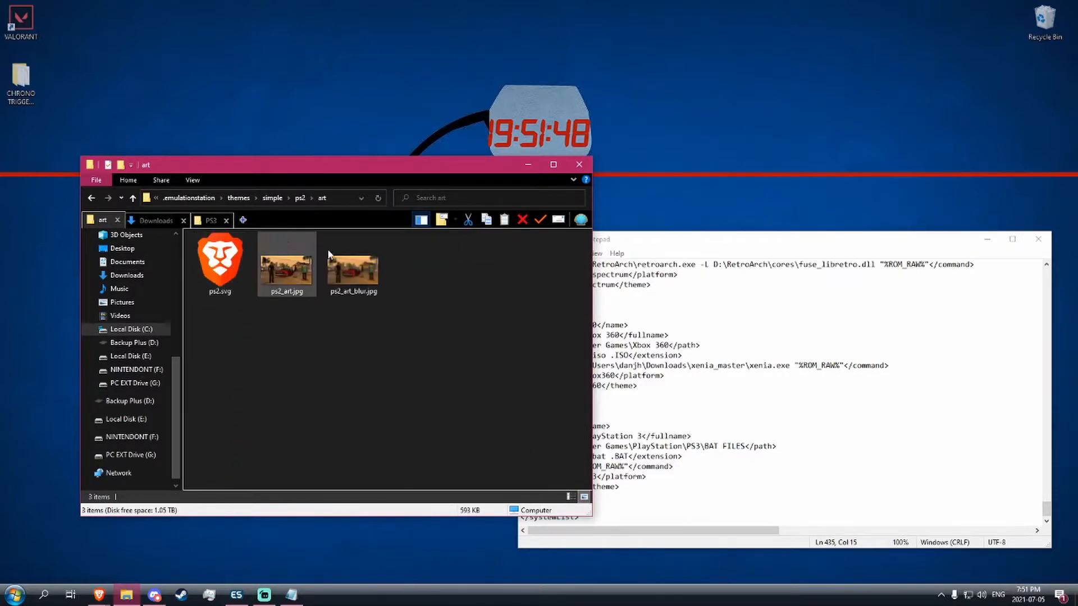
drag(211, 354, 402, 245)
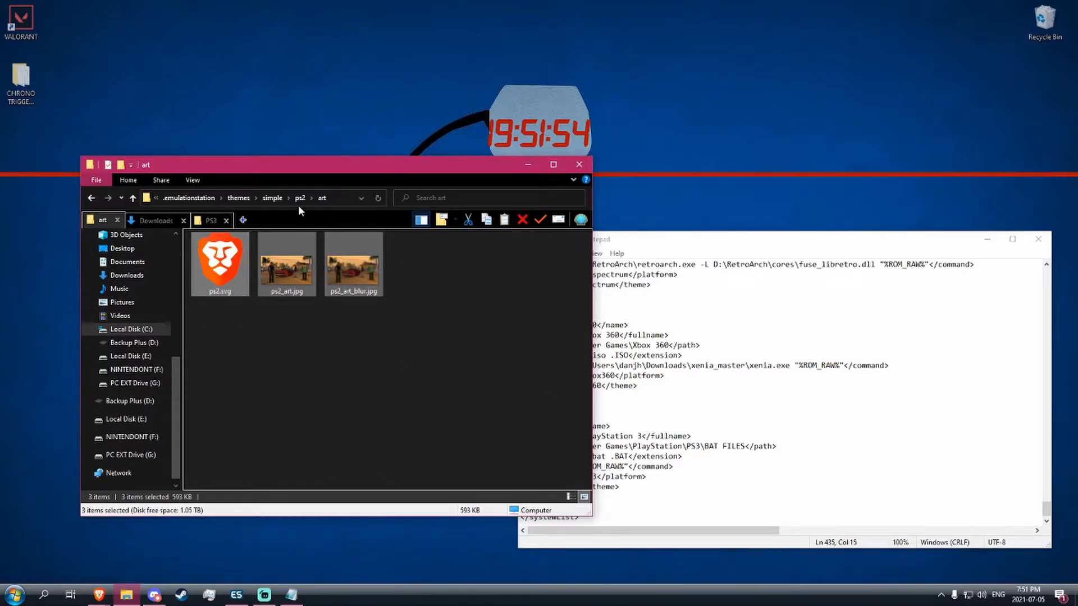
click(280, 200)
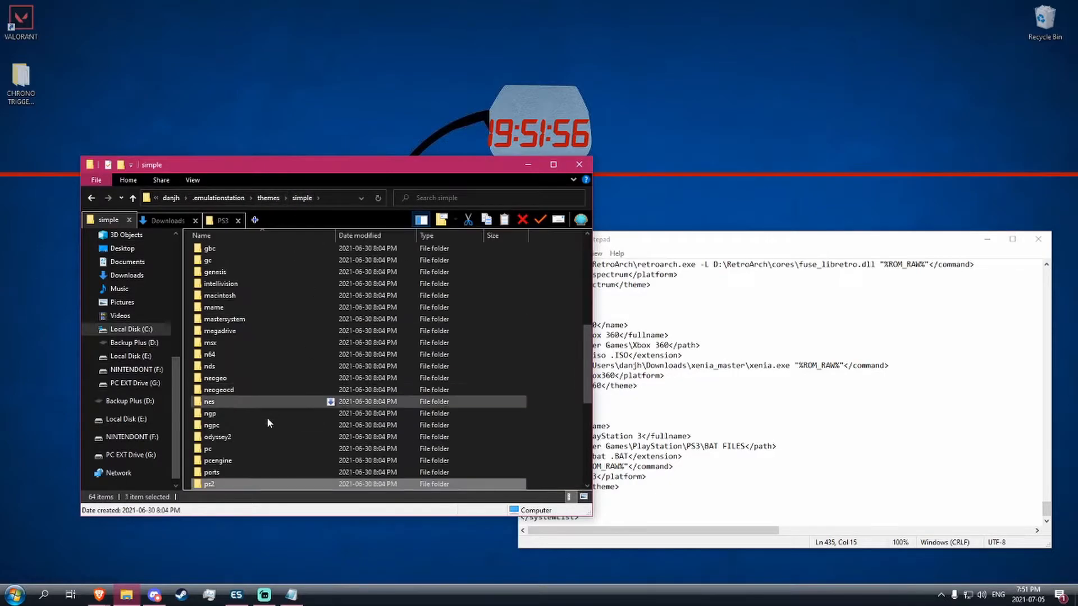
double_click(228, 391)
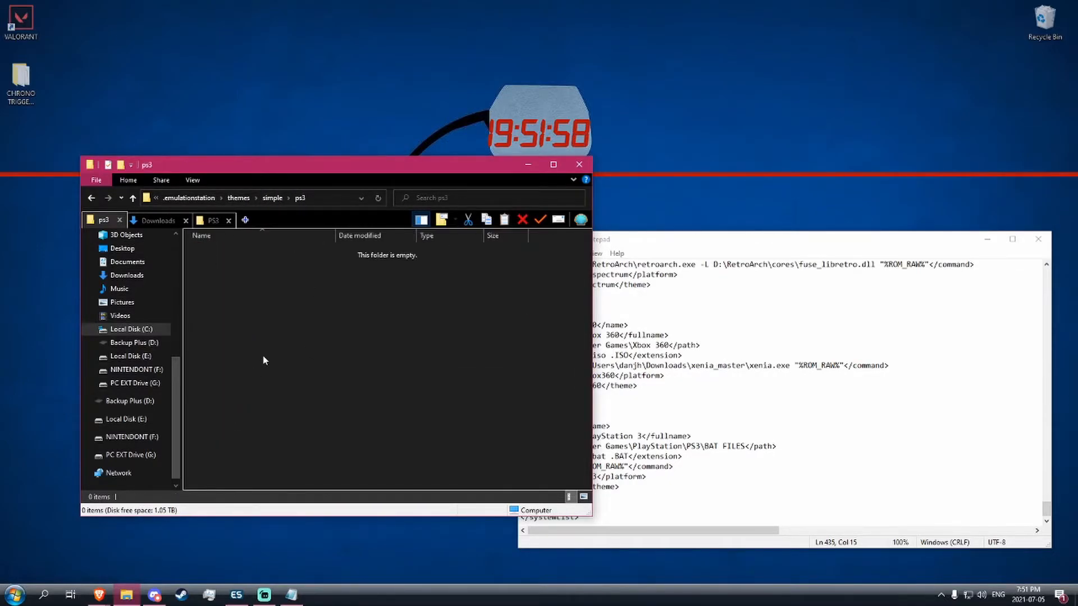
key(ctrl+a)
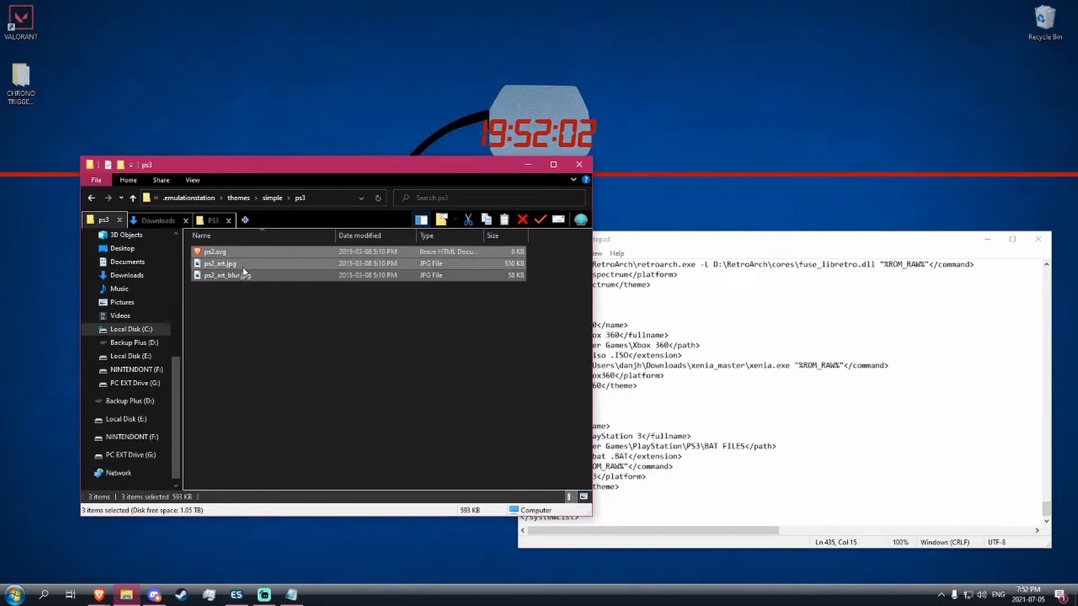
click(259, 326)
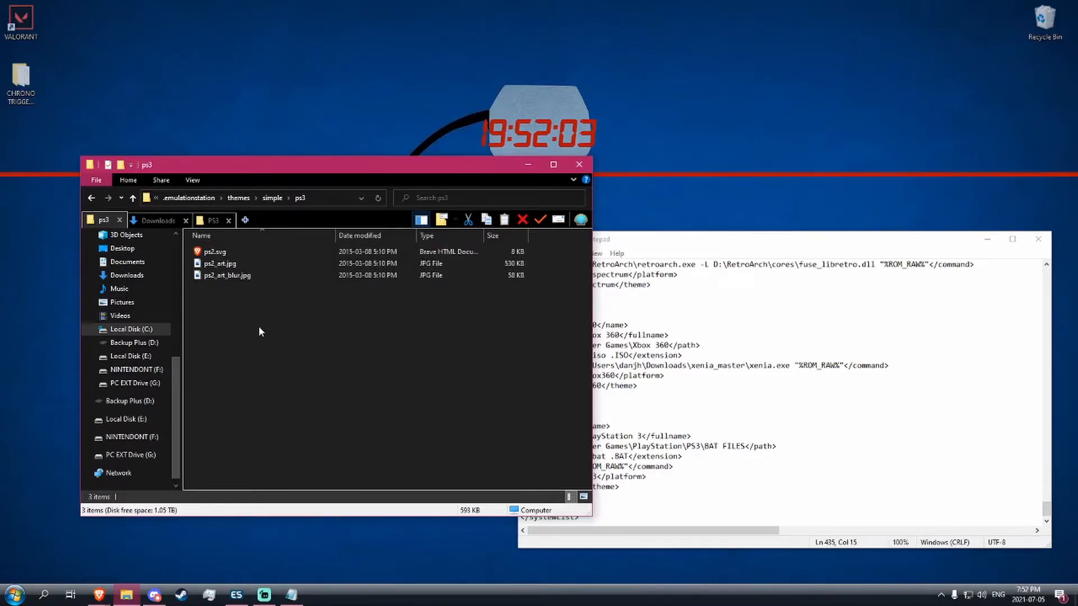
click(376, 200)
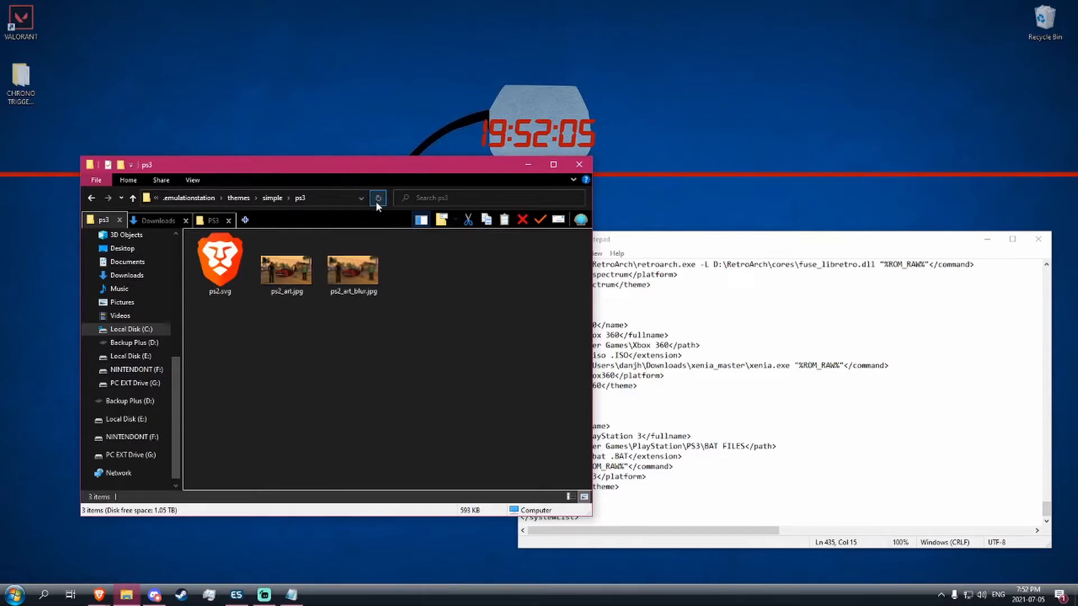
Launch EmulationStation and compare the contents of the simple theme's ps2 and ps3 folders in File Explorer.
click(236, 594)
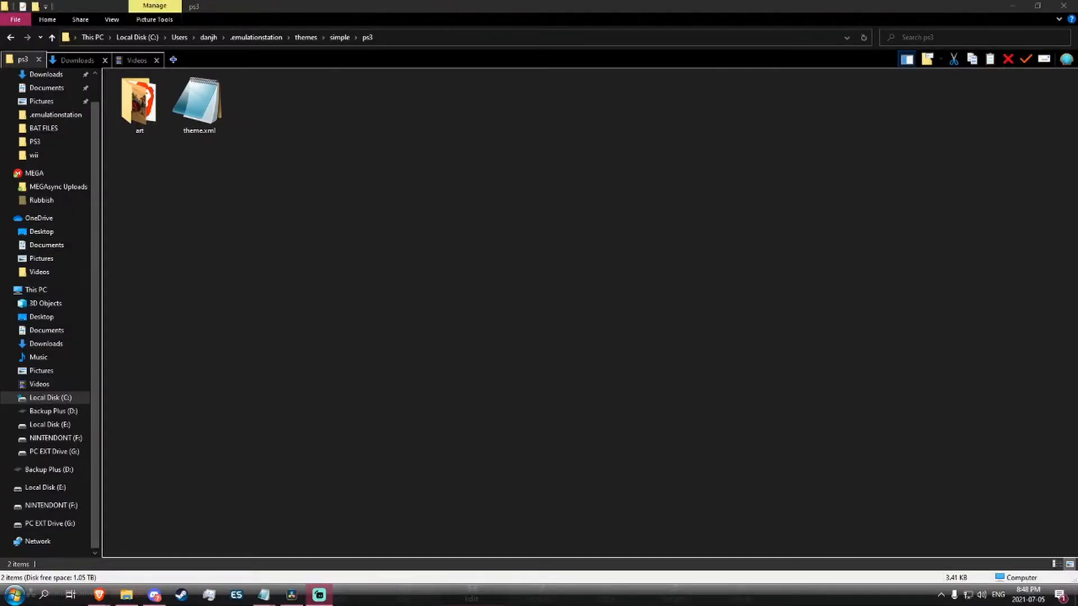
click(340, 37)
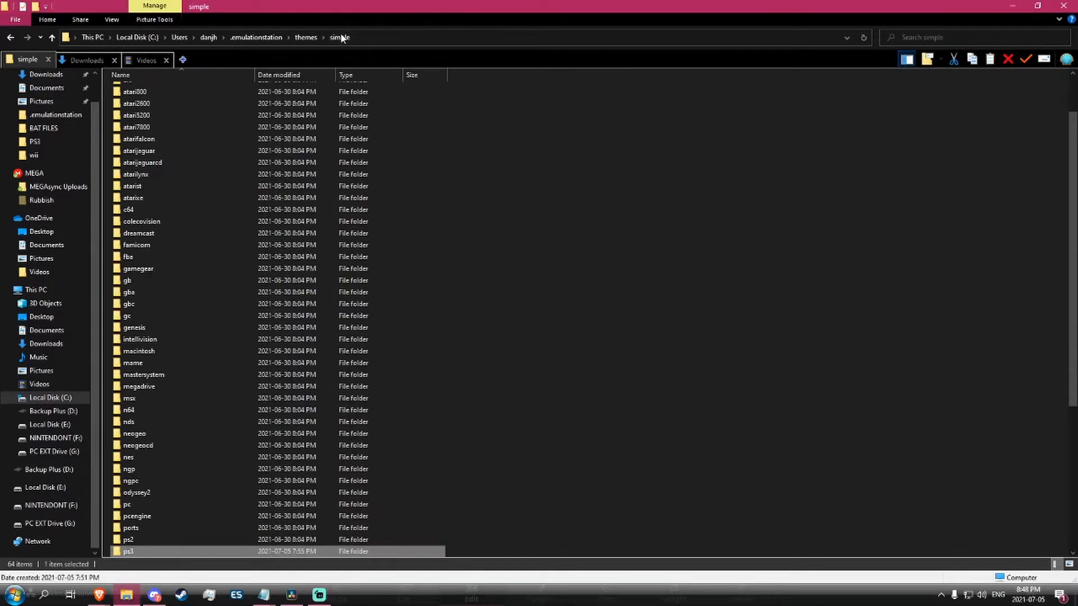
double_click(138, 539)
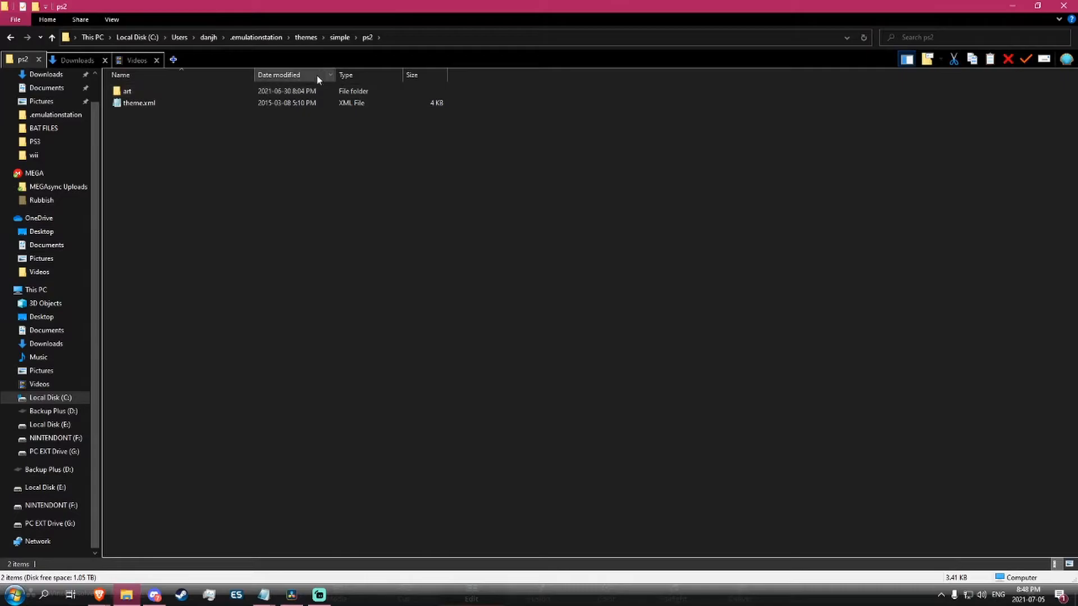
drag(166, 125, 191, 112)
click(339, 37)
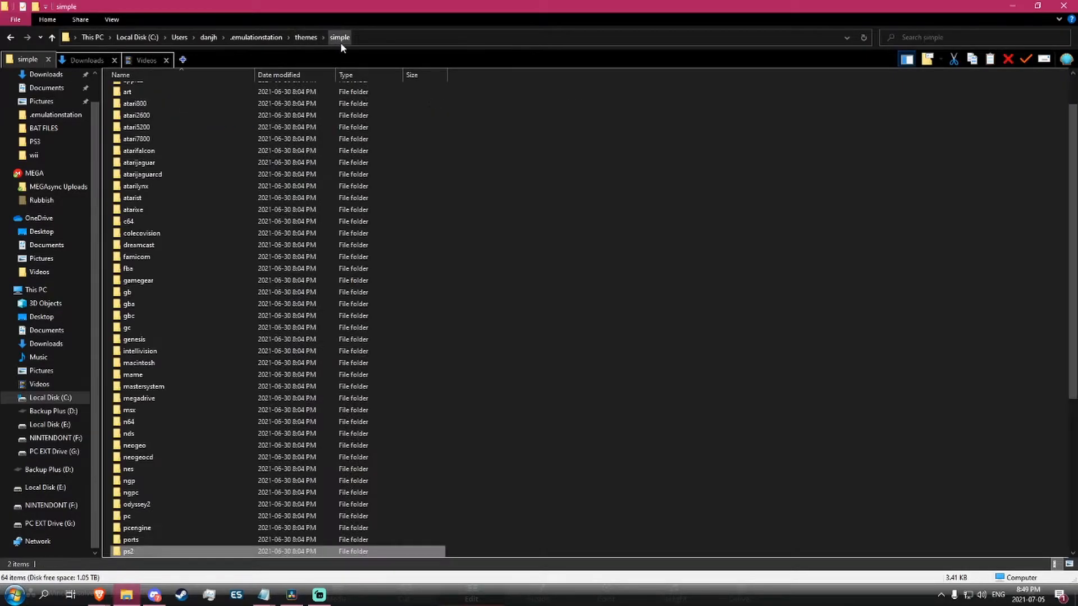
scroll(177, 493, down, 2)
double_click(178, 493)
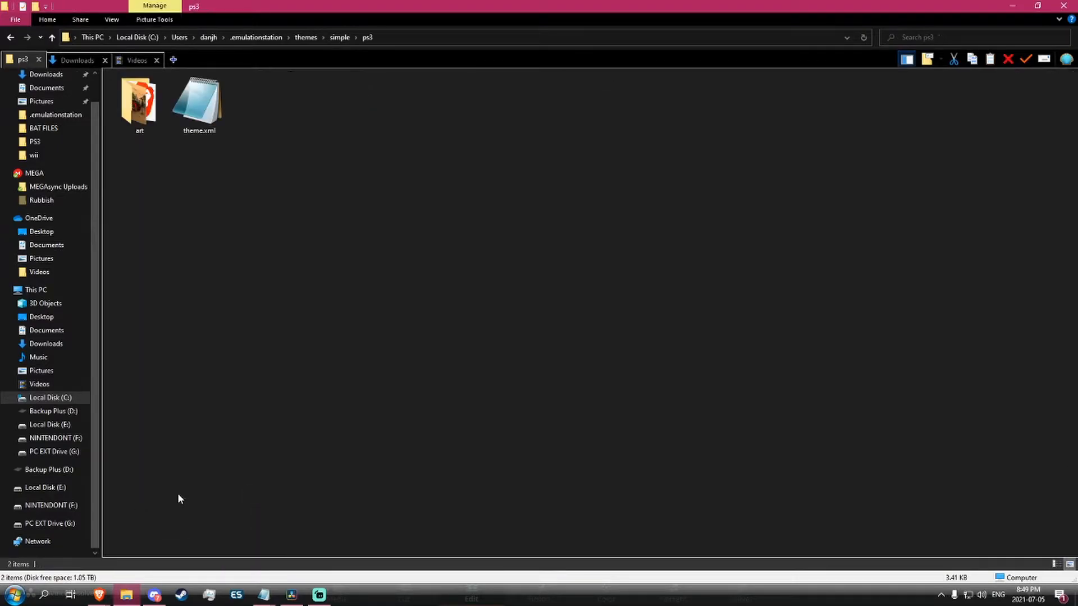
drag(127, 168, 263, 177)
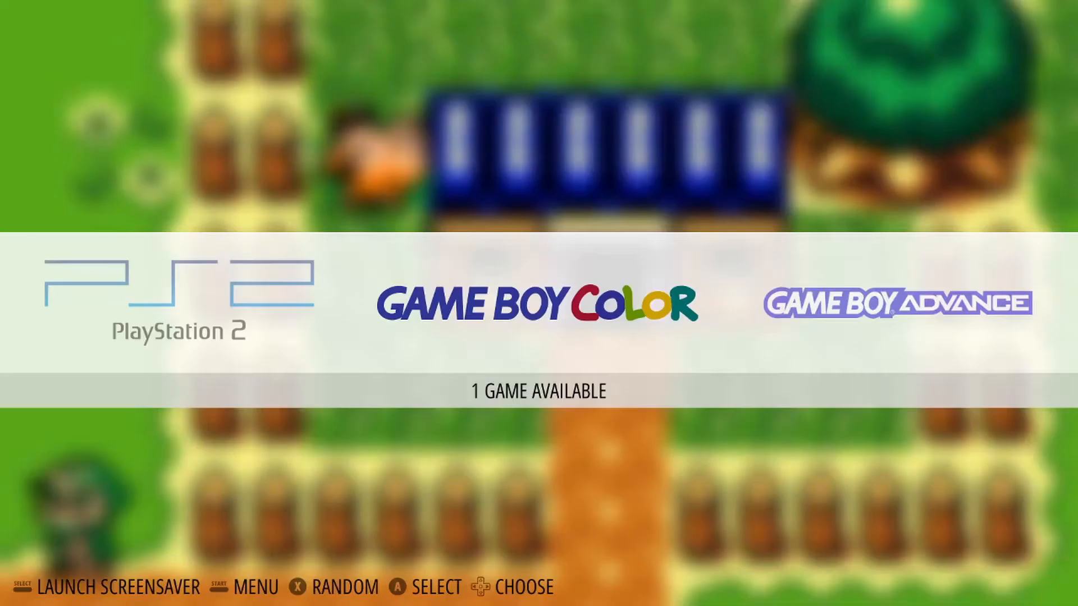
In EmulationStation, examine the new PS3 entry's logo and artwork in the system carousel and its game list against the neighbouring Xbox 360 system.
key(Left)
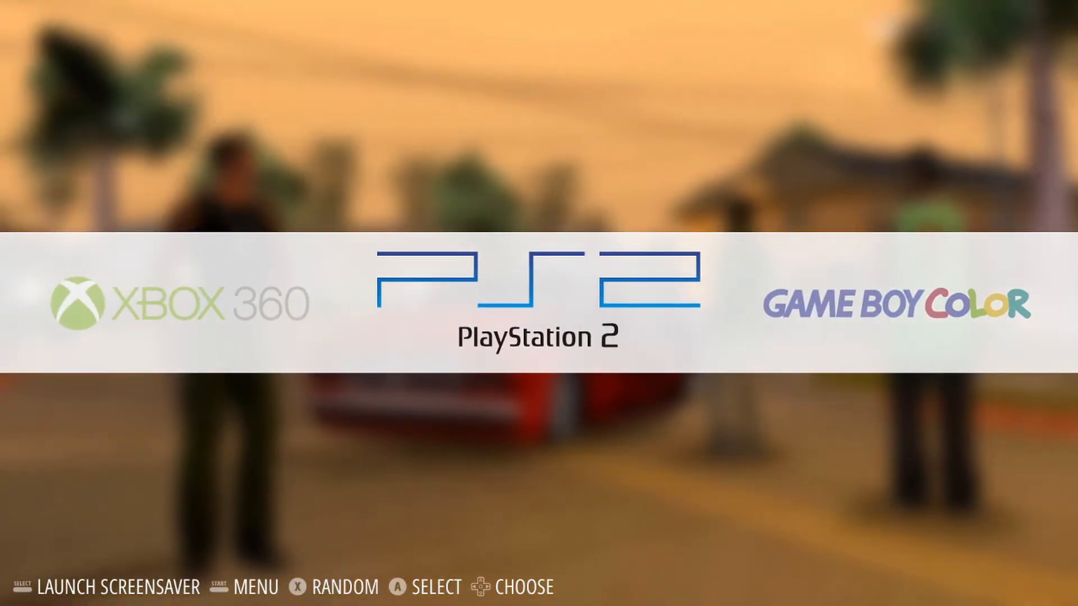
key(Right)
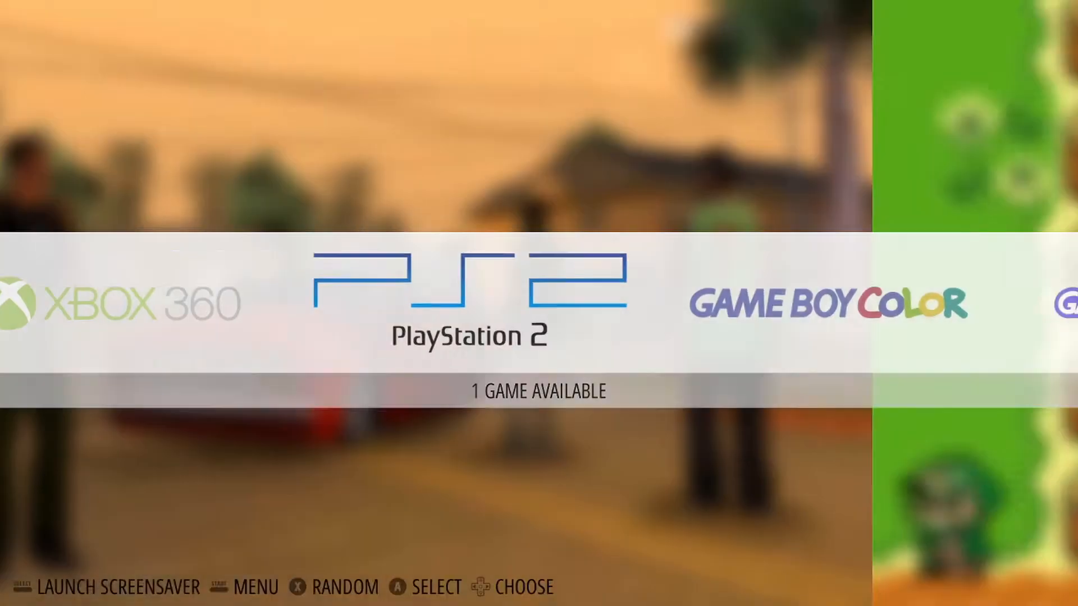
key(Left)
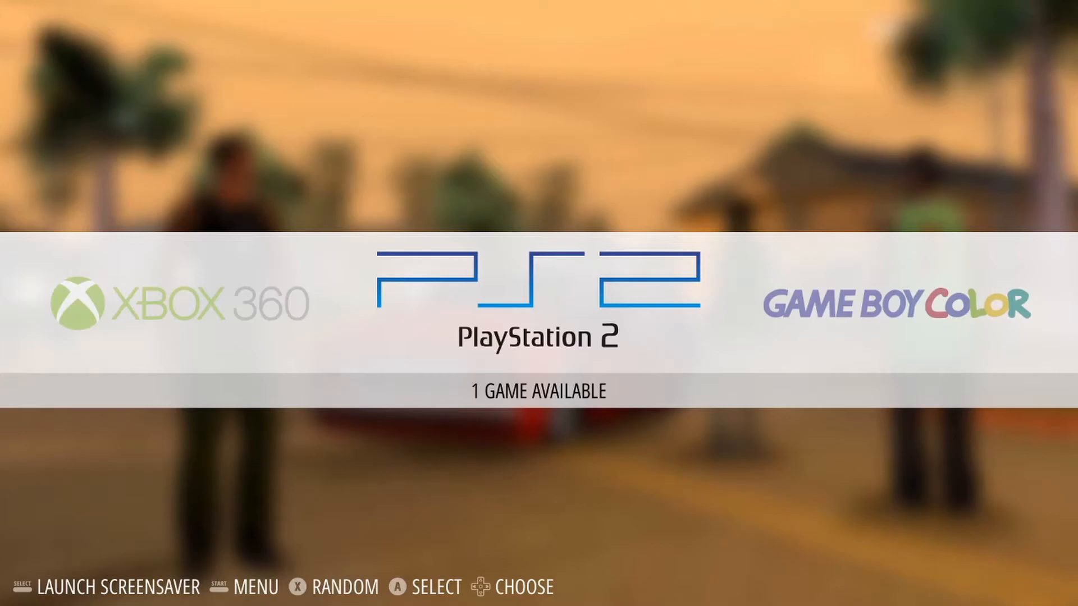
key(Return)
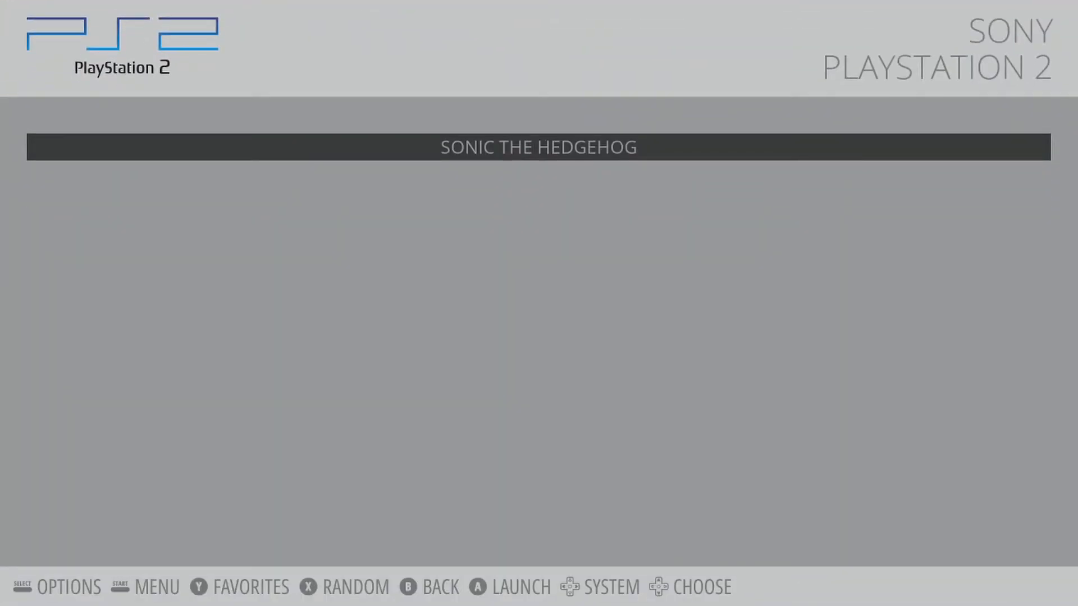
key(Right)
key(Left)
key(Left)
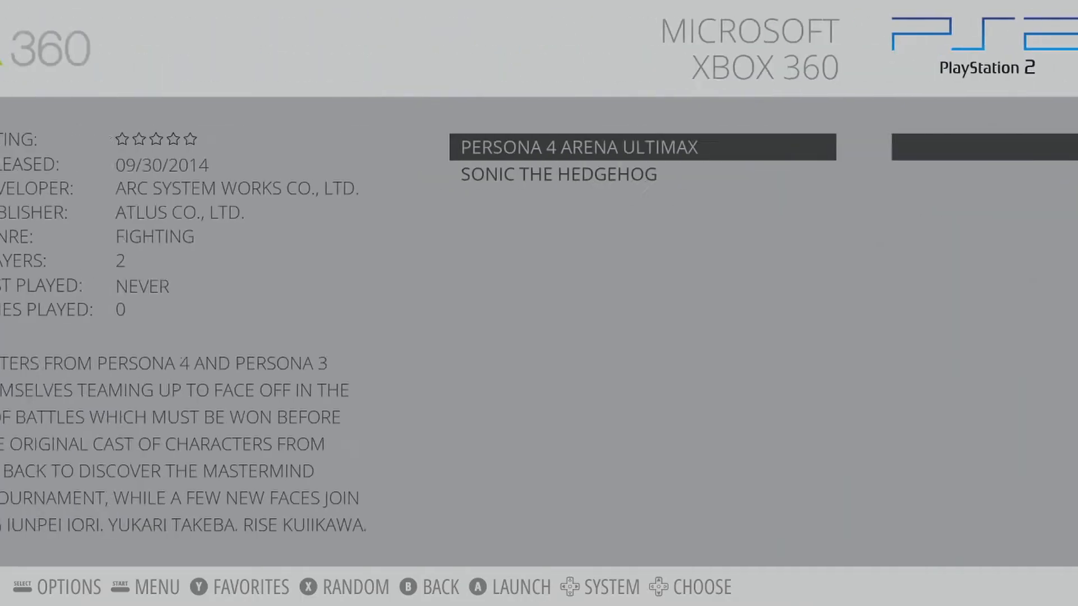
key(Left)
key(Left)
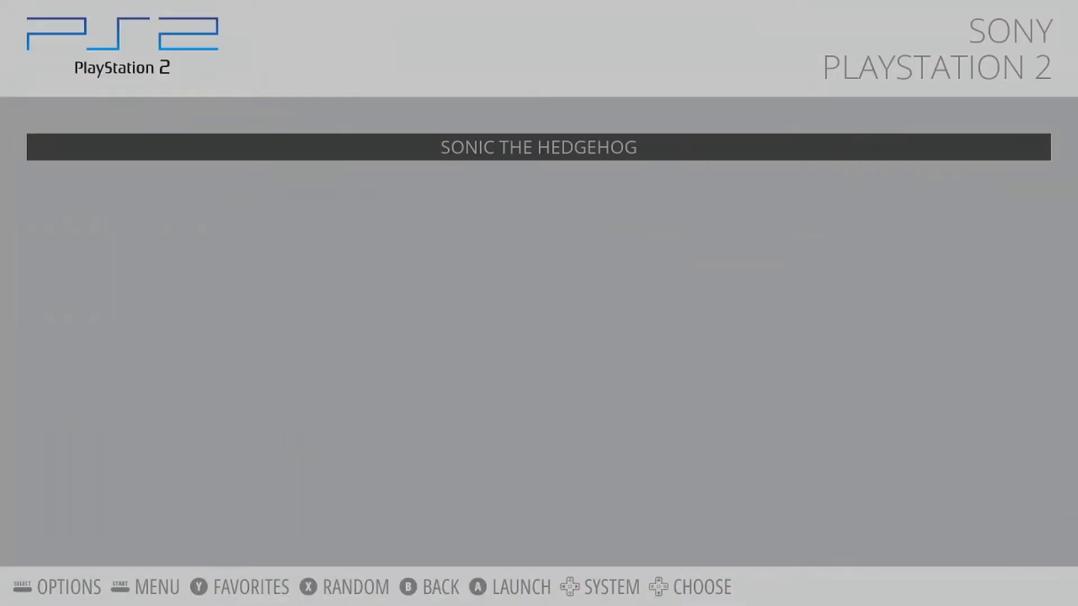
key(Escape)
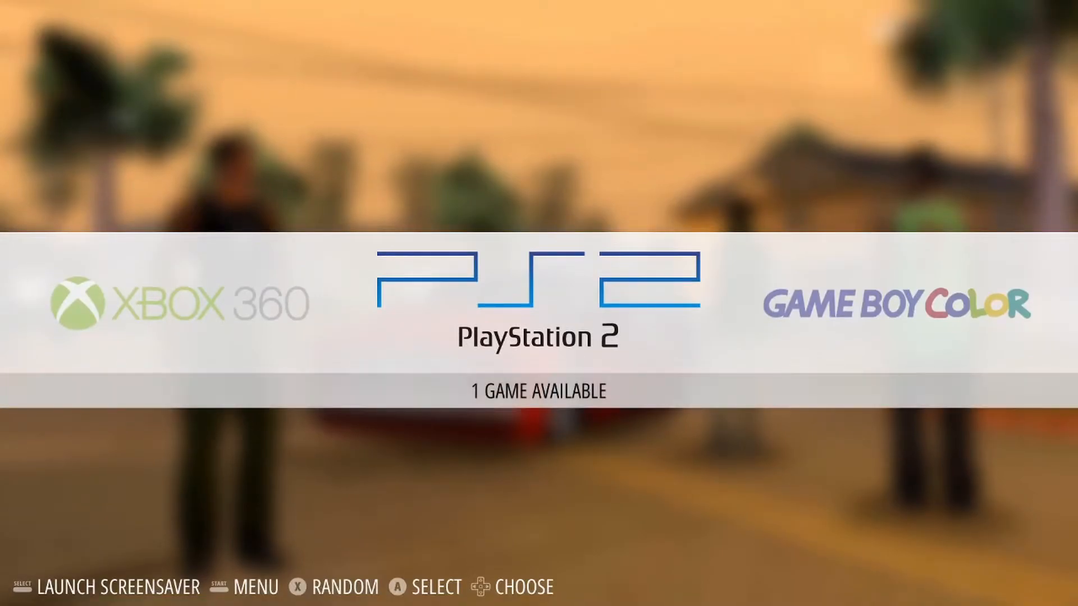
Set the theme set to Switch in the UI settings and return to the system carousel.
key(F1)
key(Down)
key(Down)
key(Return)
key(Down)
key(Down)
key(Down)
key(Down)
key(Down)
key(Right)
key(Right)
key(Right)
key(Right)
key(Right)
key(Right)
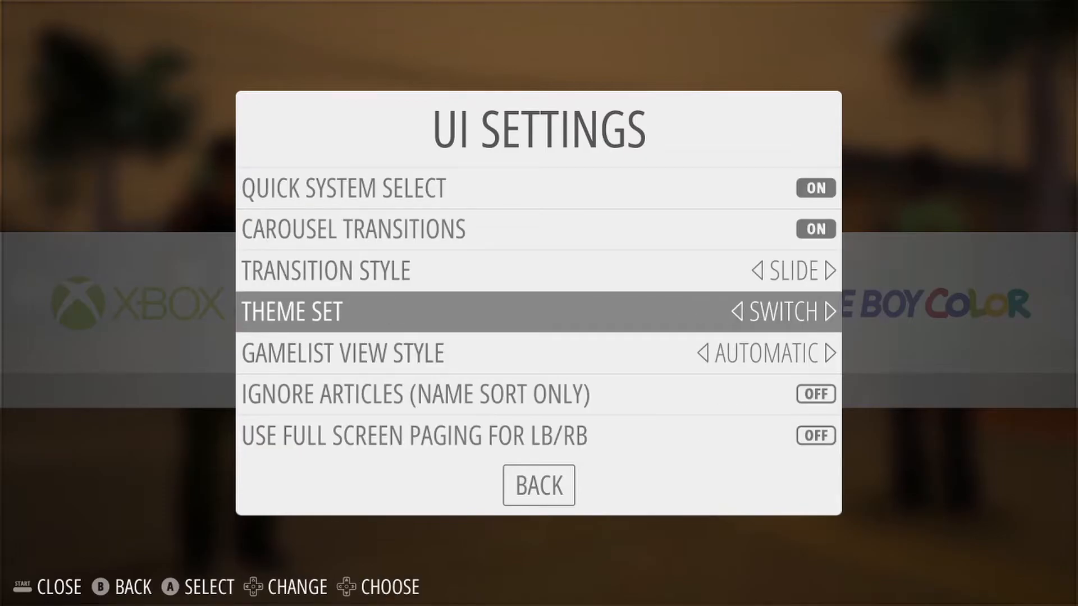
key(Escape)
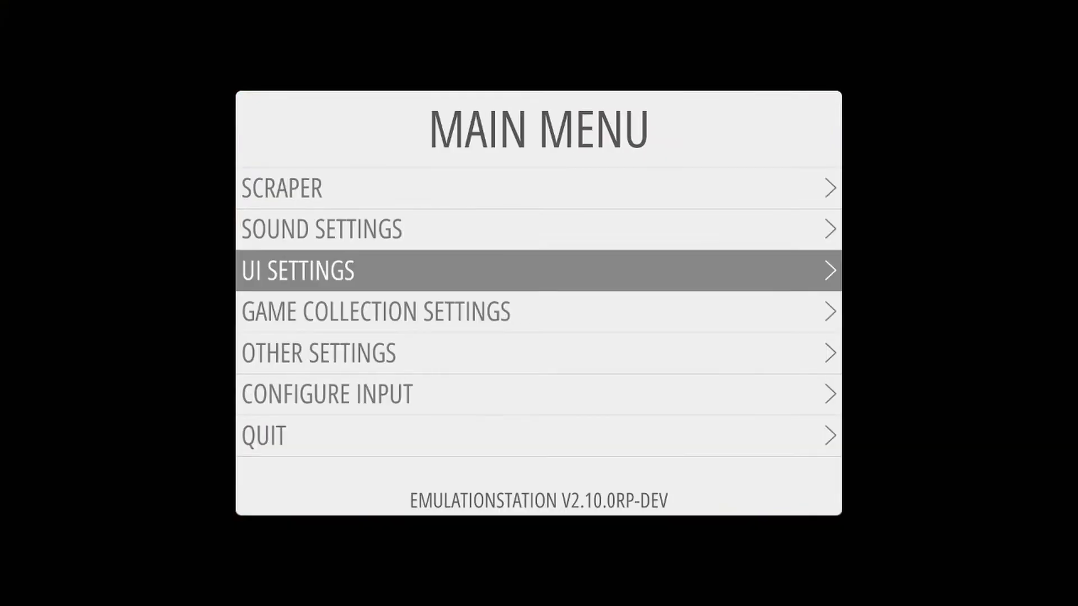
key(Escape)
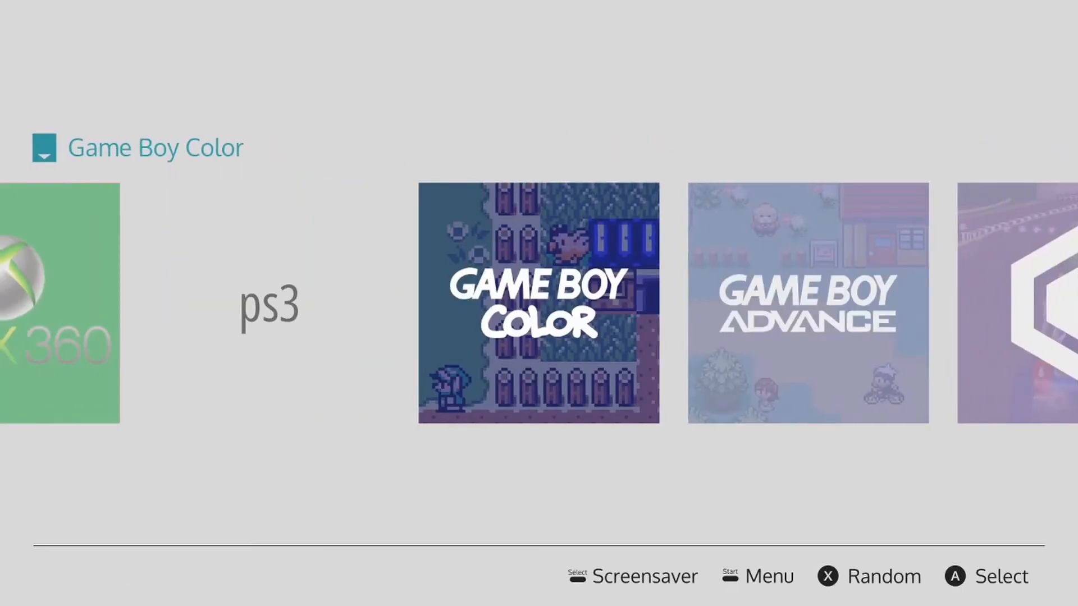
Examine the ps3 entry beside Xbox 360 in the Switch theme and view its PlayStation 3 game list.
key(Left)
key(Return)
key(BackSpace)
key(Left)
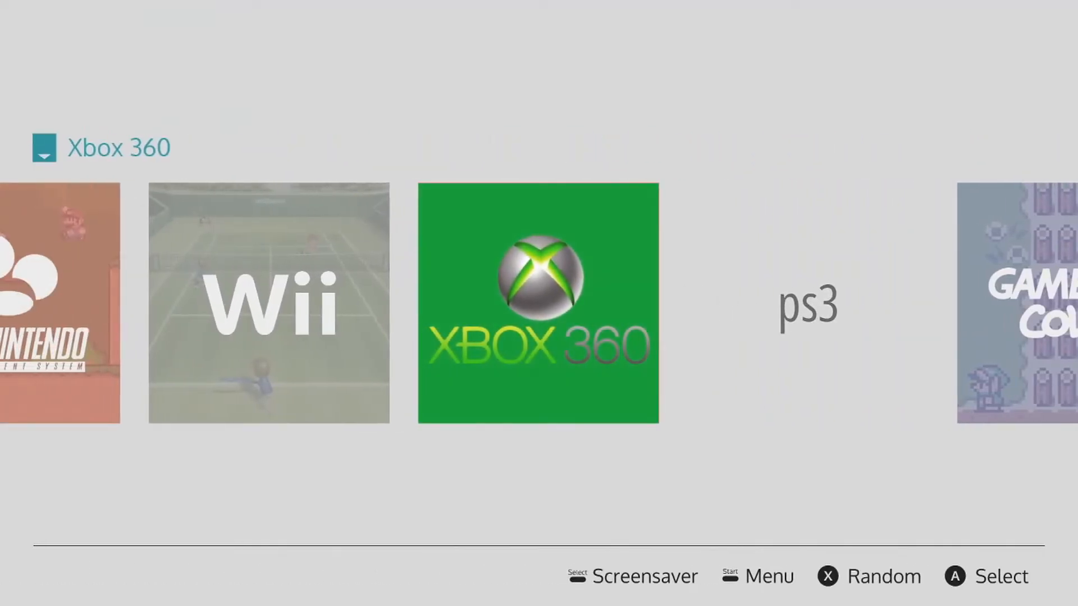
key(Right)
key(Return)
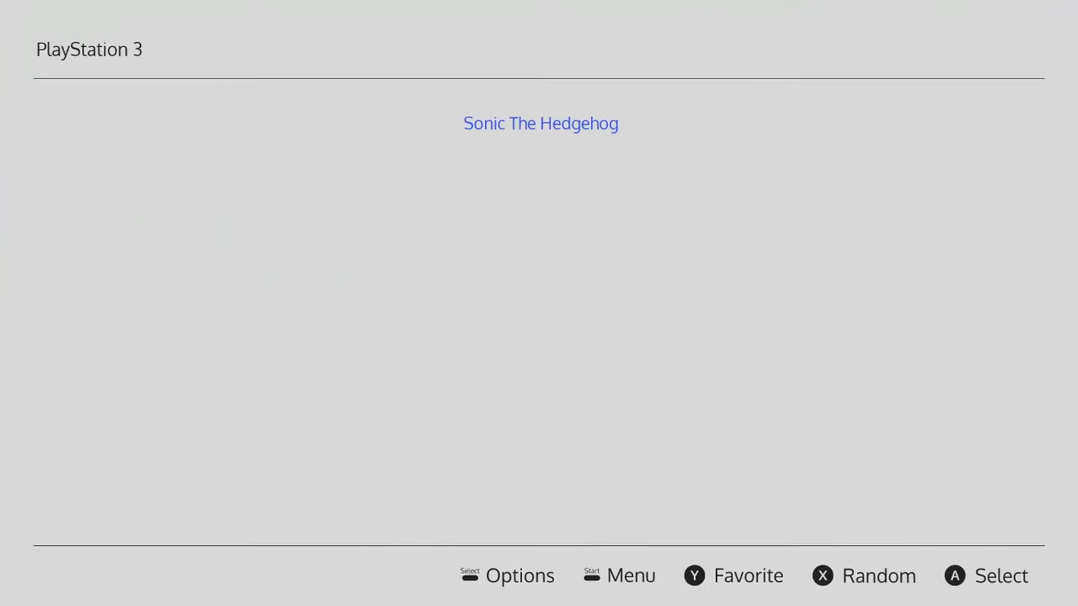
key(BackSpace)
key(Left)
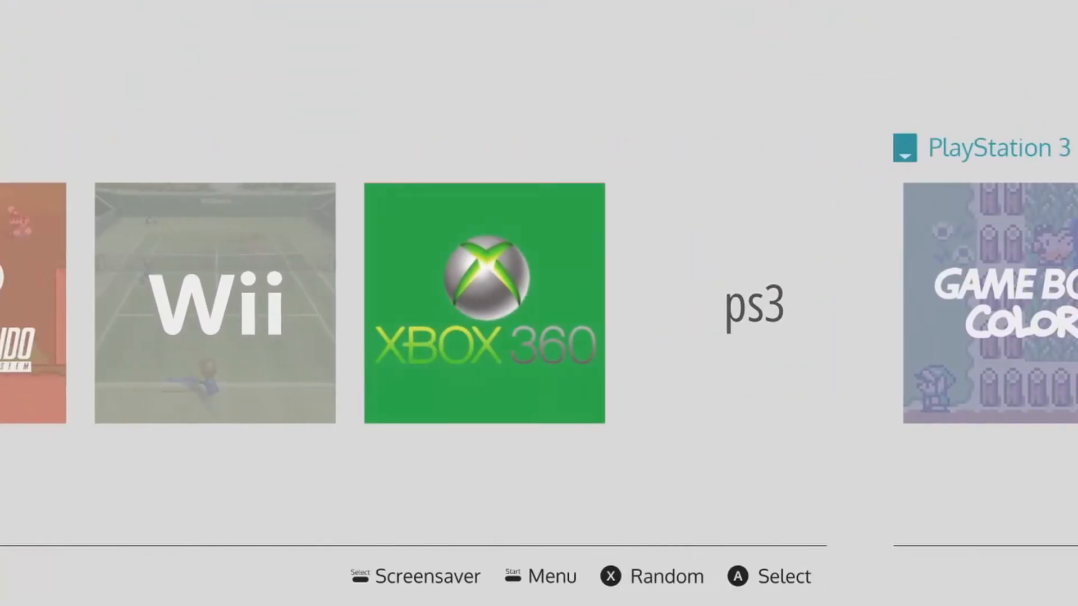
Browse the system carousel as far as Playstation Portable and back to compare the other systems' artwork with the ps3 entry.
key(Right)
key(Right)
key(Right)
key(Right)
key(Right)
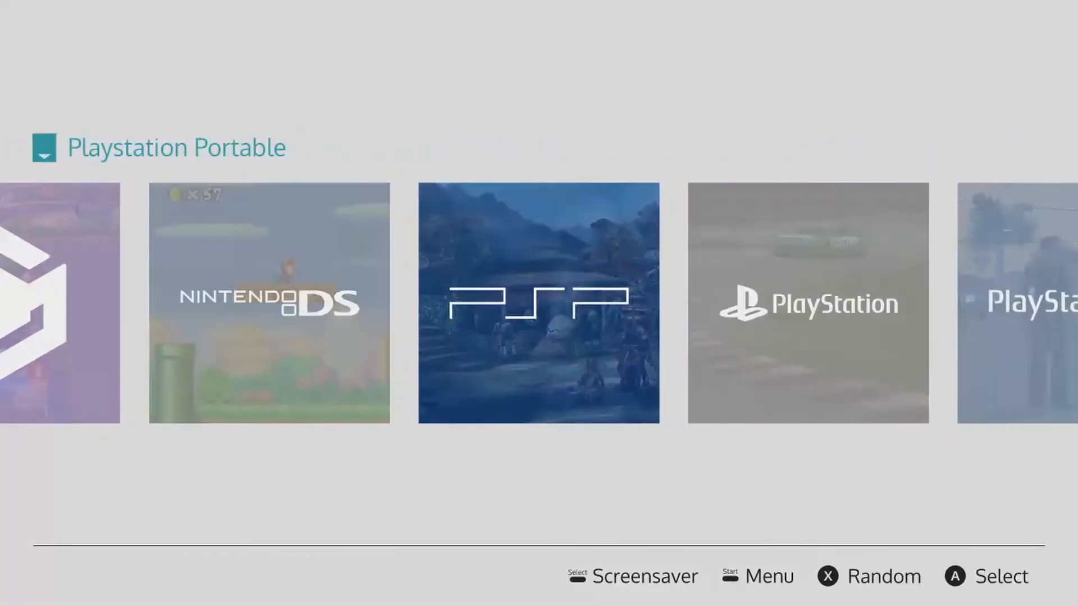
key(Left)
key(Left)
key(Left)
key(Left)
key(Left)
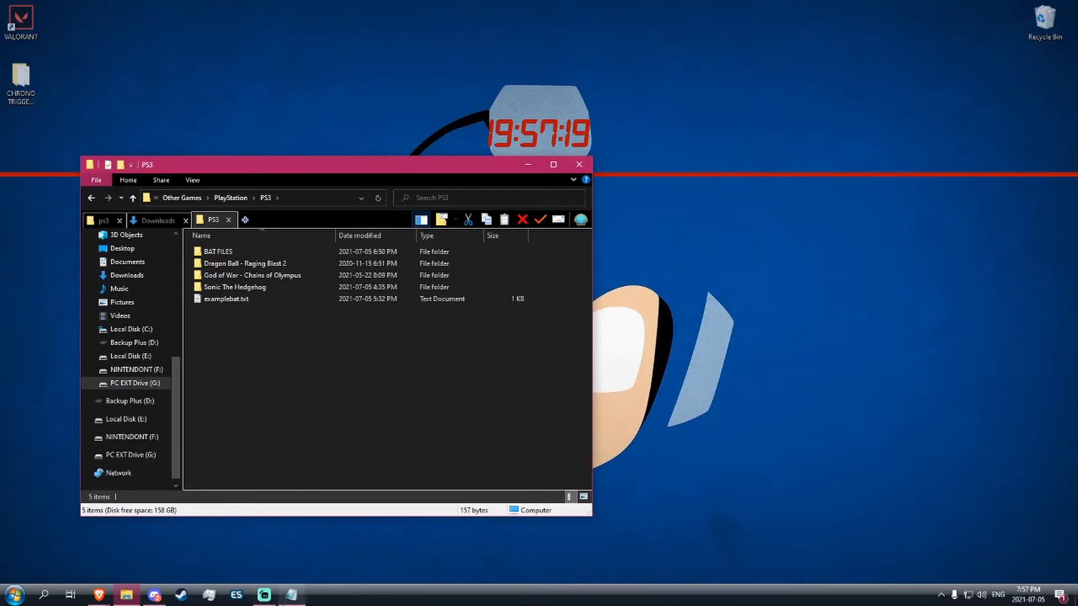
Review the ps3 entry in es_systems.cfg and inspect Sonic The Hedgehog.bat in the PS3 BAT FILES folder.
click(292, 594)
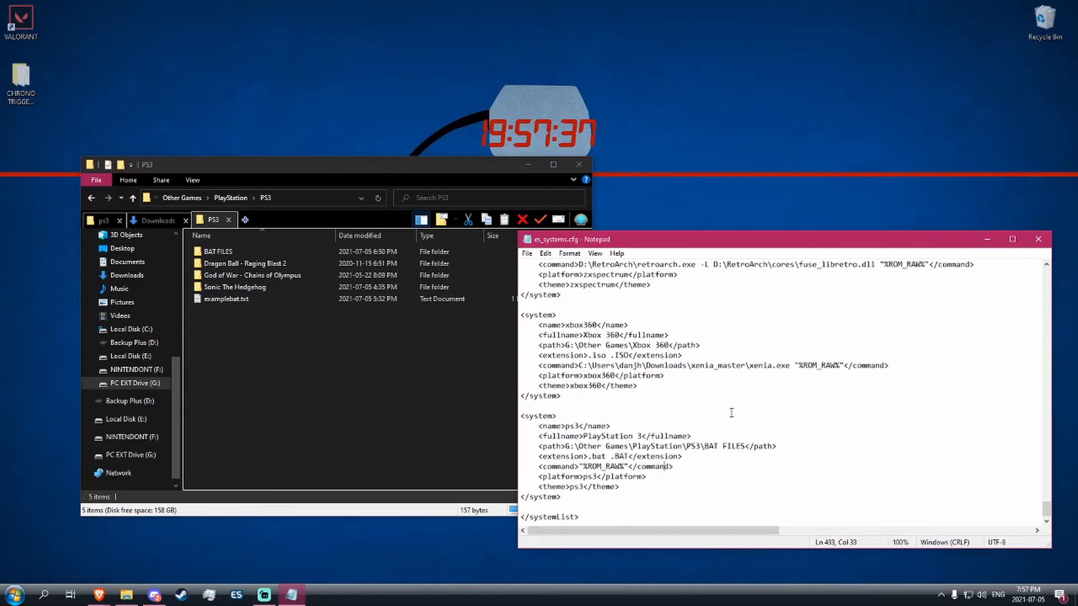
click(367, 420)
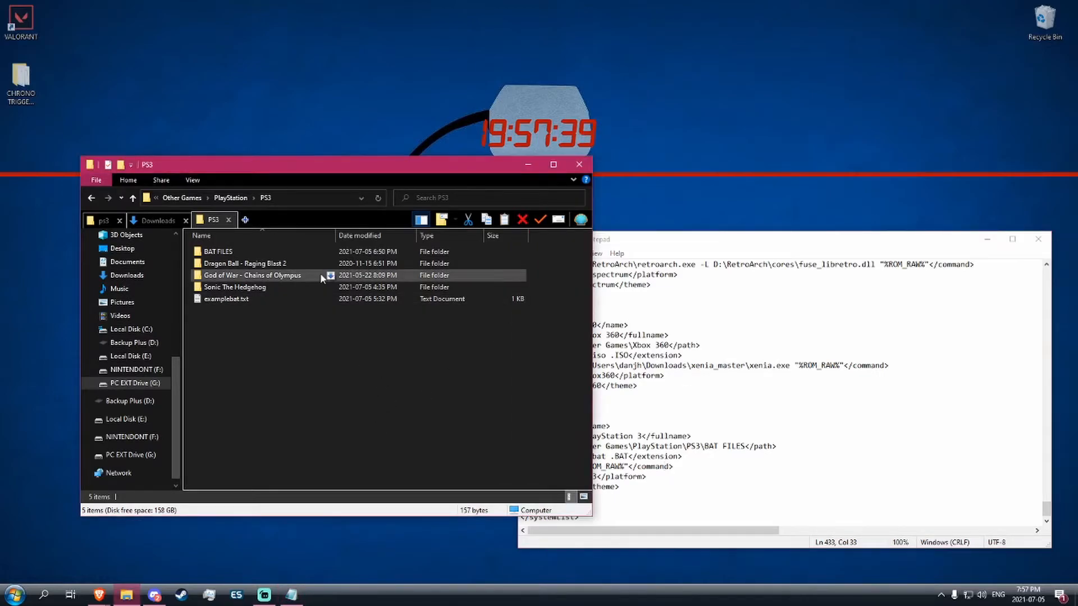
double_click(292, 252)
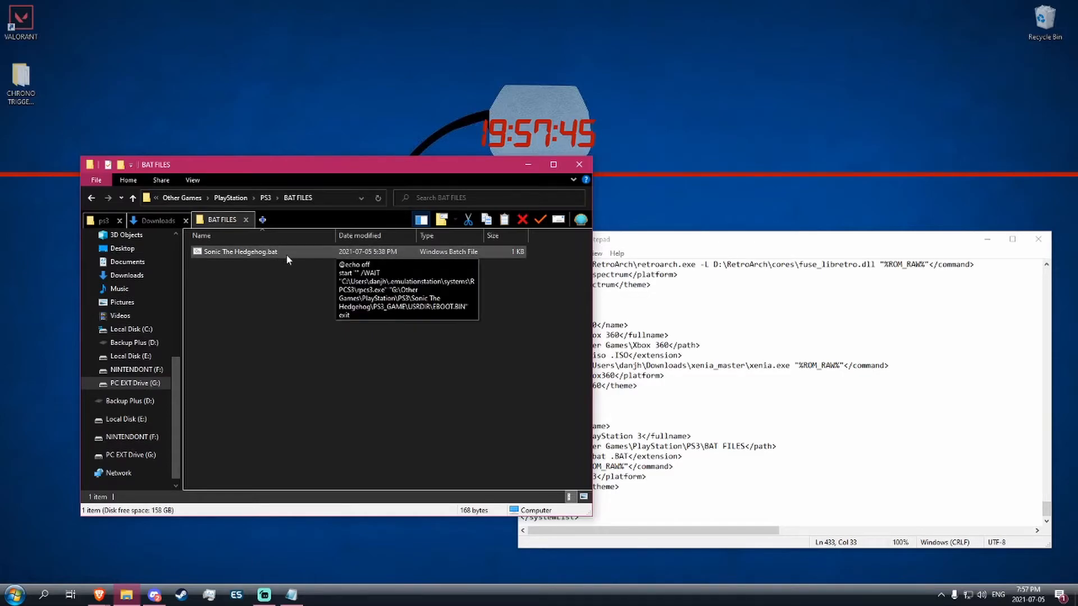
right_click(286, 255)
click(226, 305)
click(243, 254)
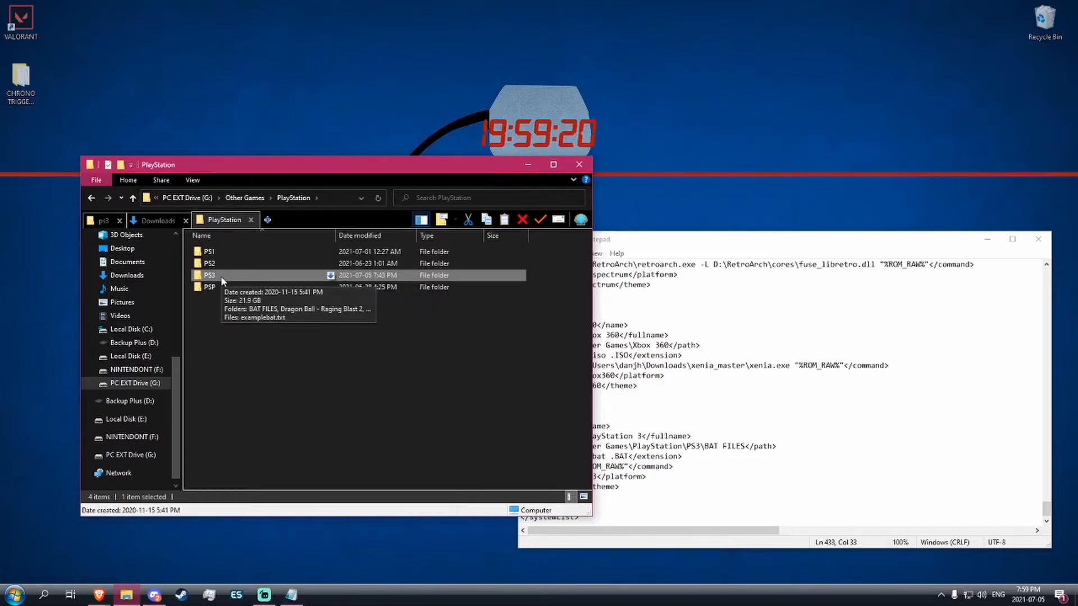
Move examplebat.txt from the PS3 games folder into its BAT FILES subfolder and open that subfolder.
double_click(221, 275)
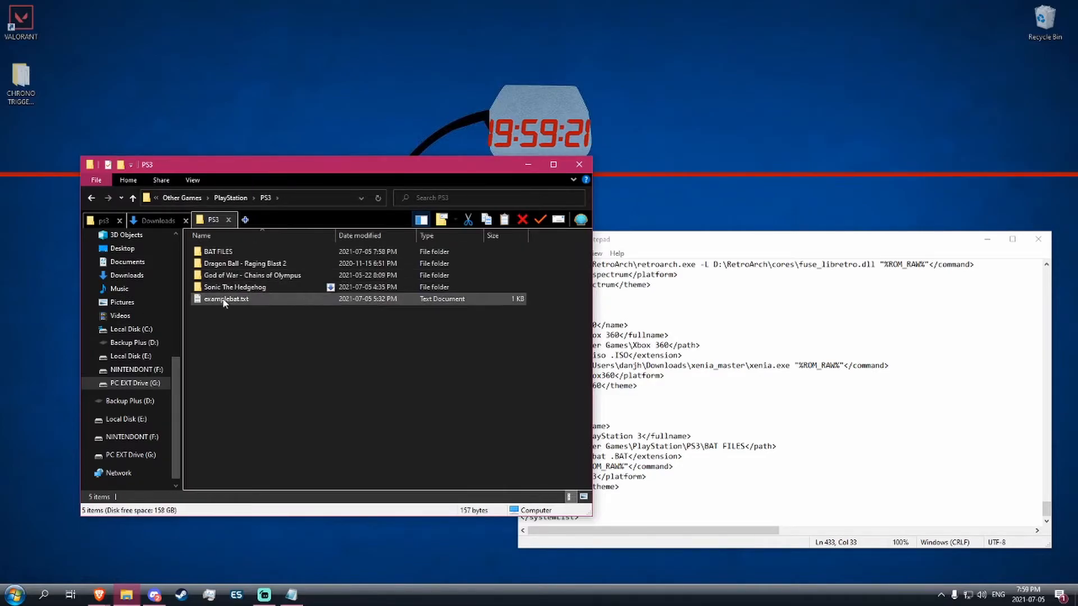
drag(223, 303, 269, 252)
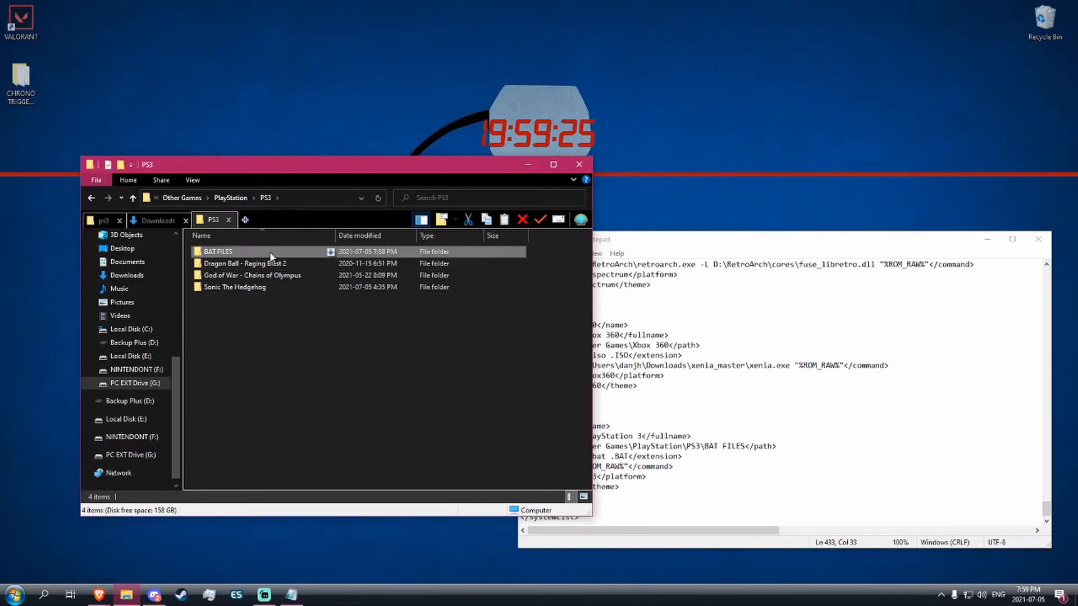
double_click(270, 252)
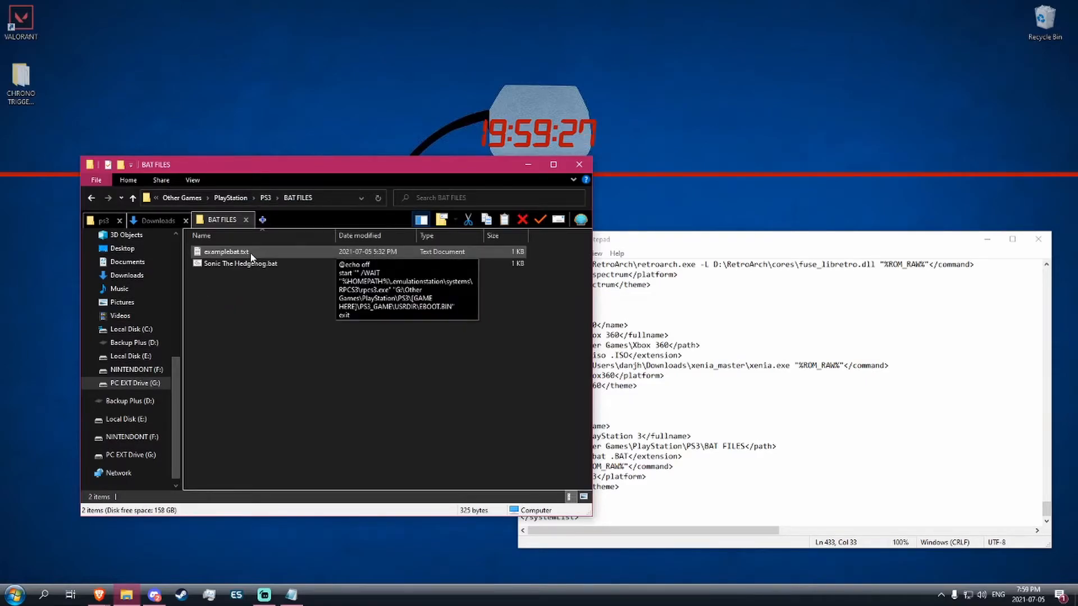
Open examplebat.txt, close es_systems.cfg, and copy the example's entire batch script to the clipboard.
double_click(251, 257)
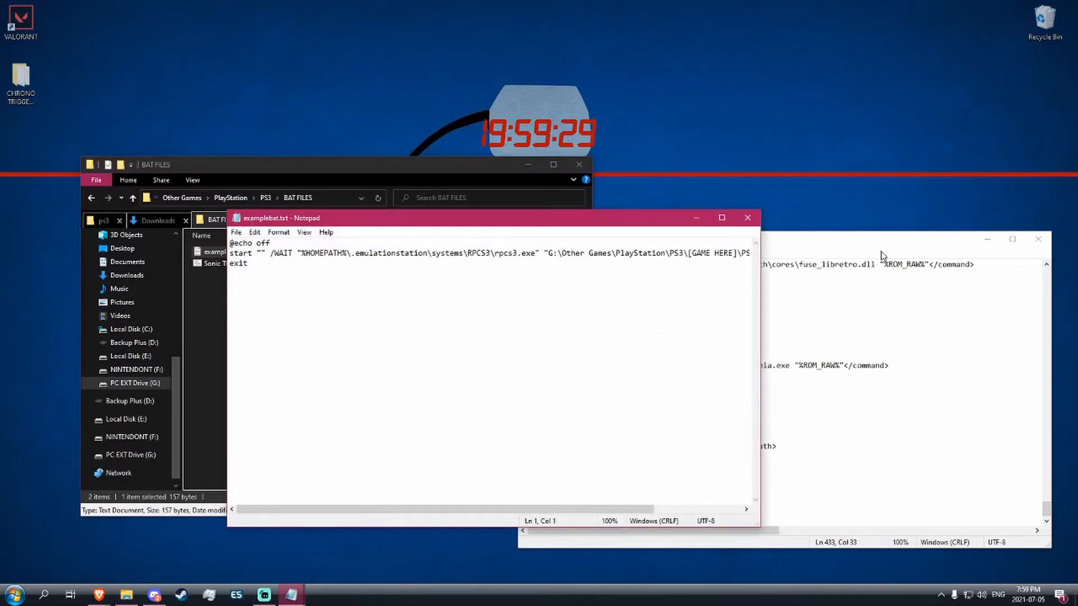
click(989, 241)
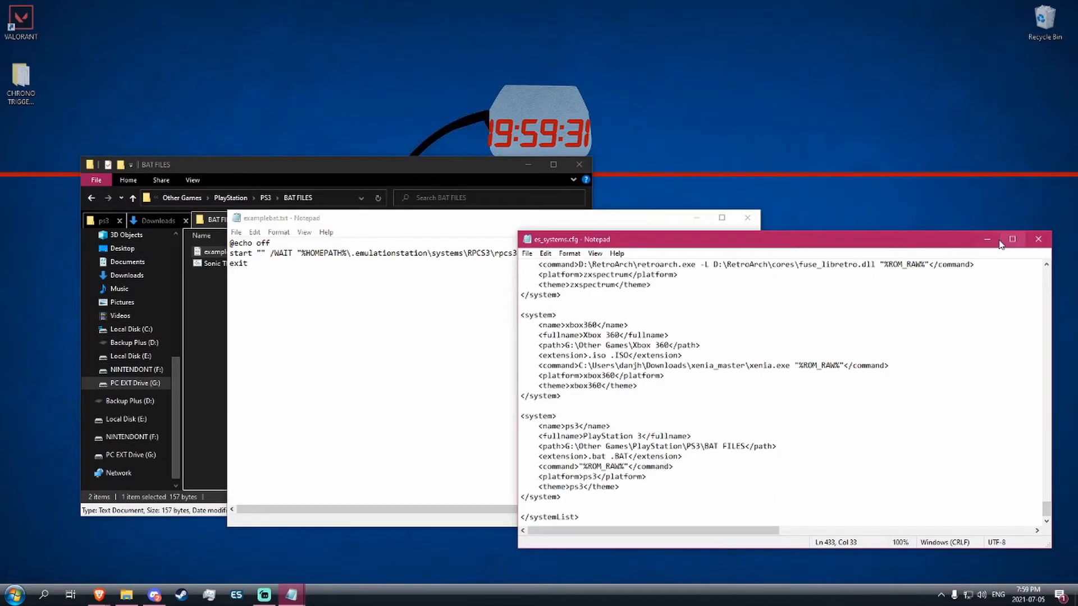
click(1037, 239)
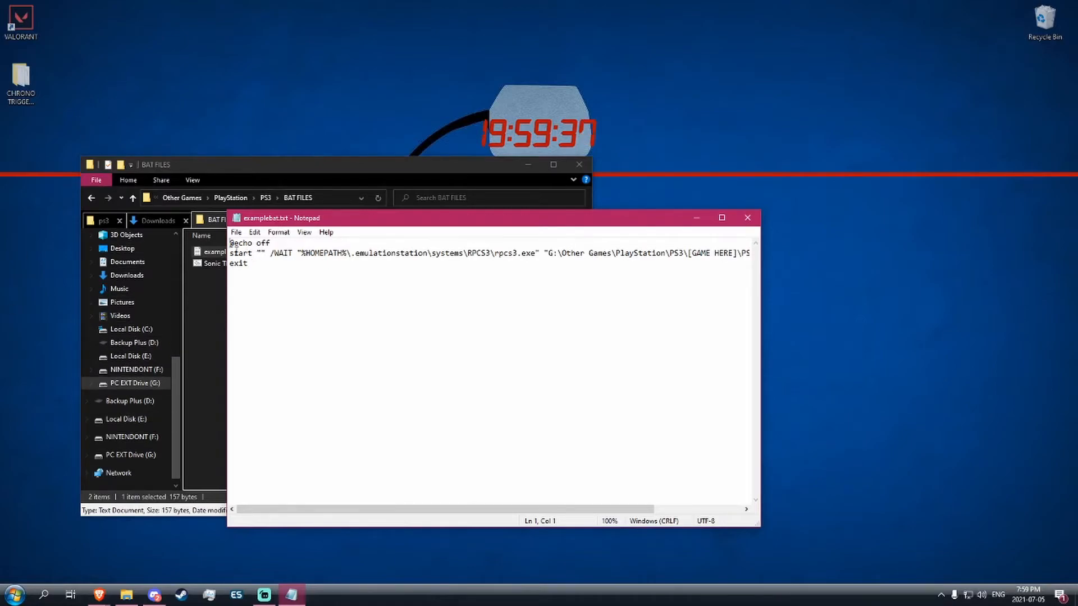
drag(230, 243, 372, 262)
key(ctrl+c)
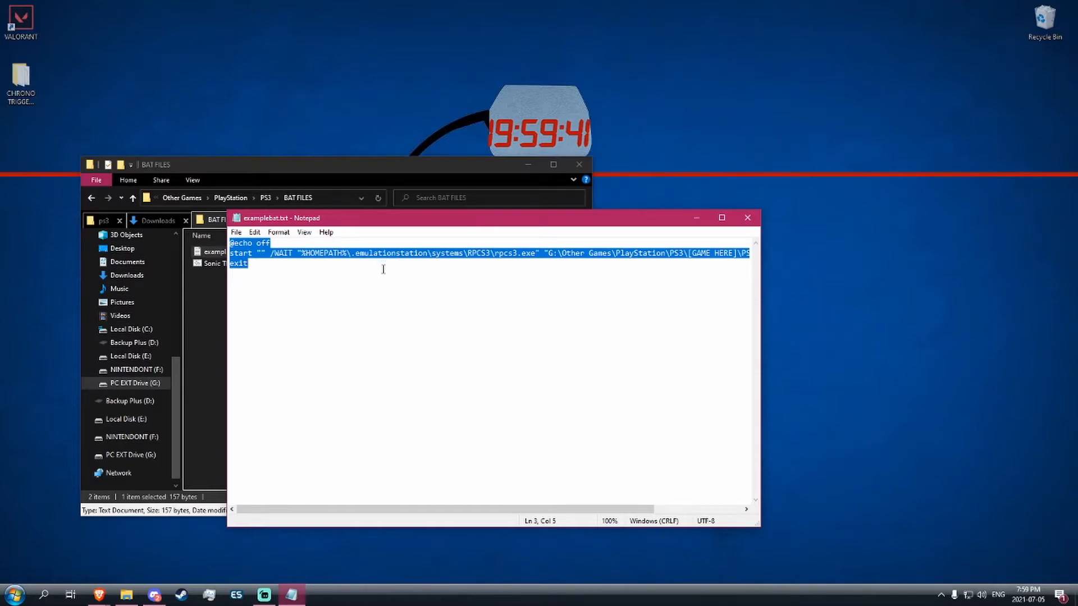
click(697, 218)
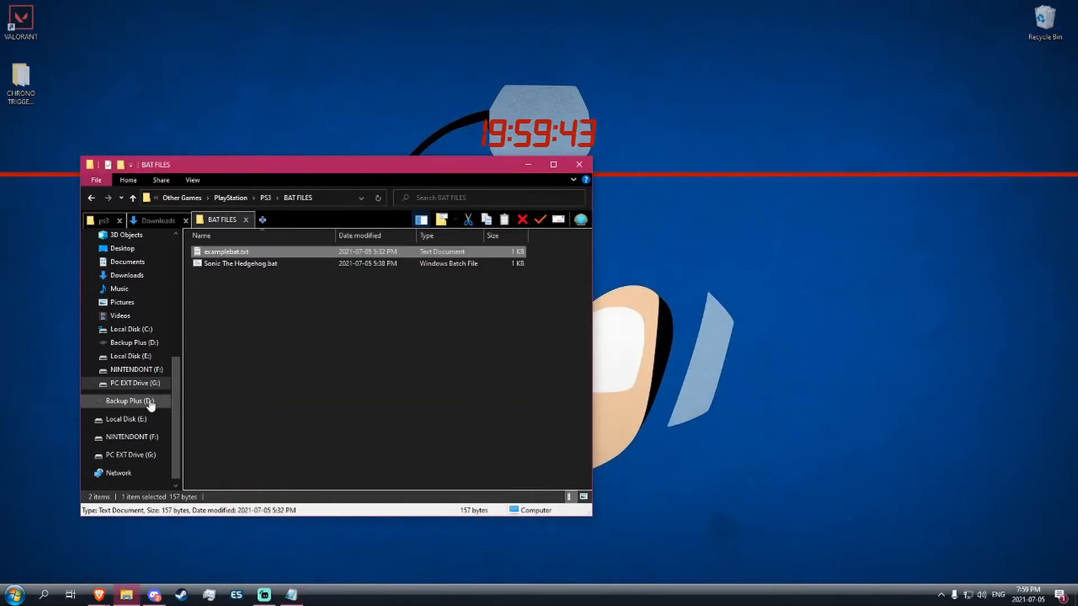
Create a text document named Dragon Ball Raging Blast 2.txt in the BAT FILES folder.
right_click(247, 284)
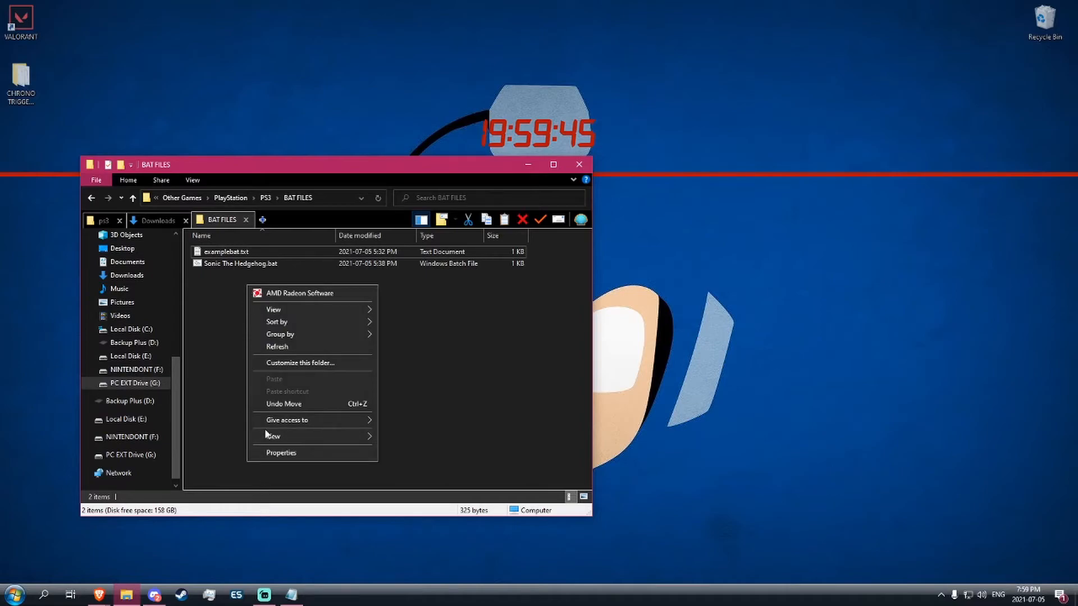
mouse_move(292, 436)
click(425, 506)
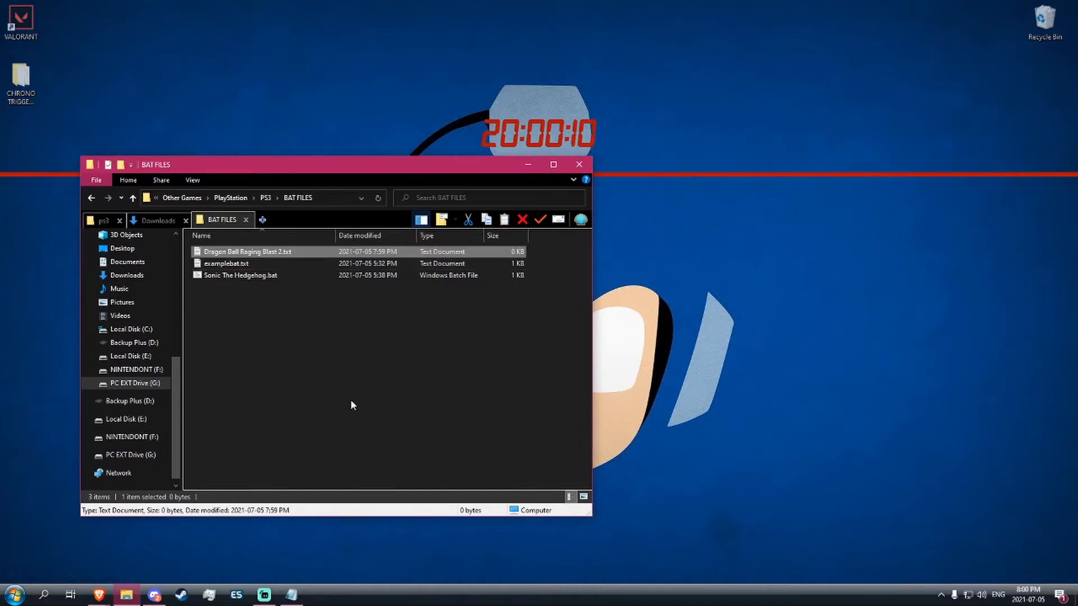
Paste the copied batch script into Dragon Ball Raging Blast 2.txt and review its rpcs3.exe path and placeholder game path.
double_click(310, 252)
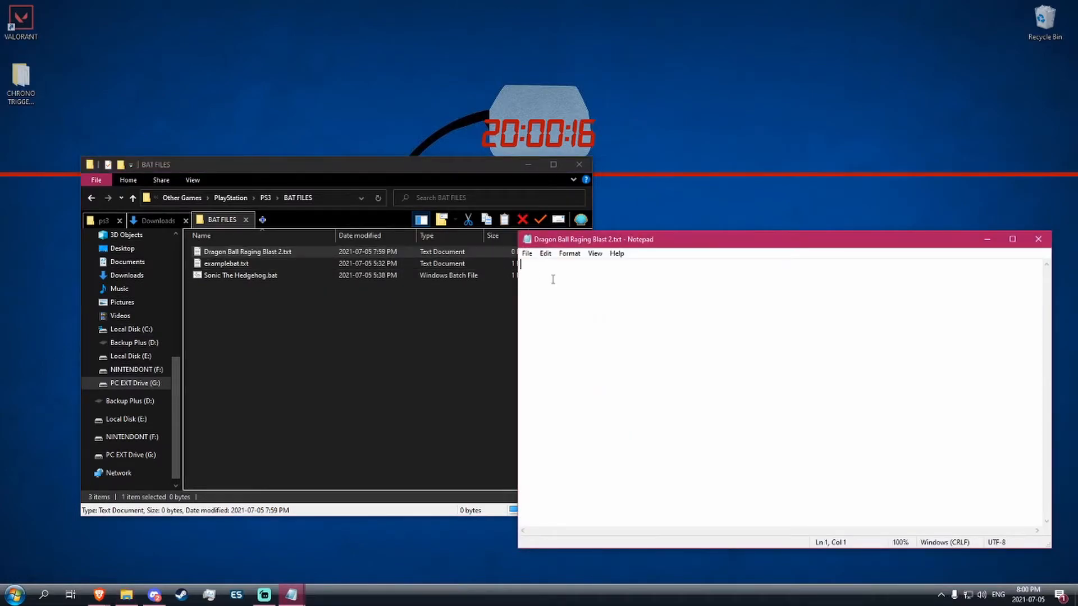
key(ctrl+v)
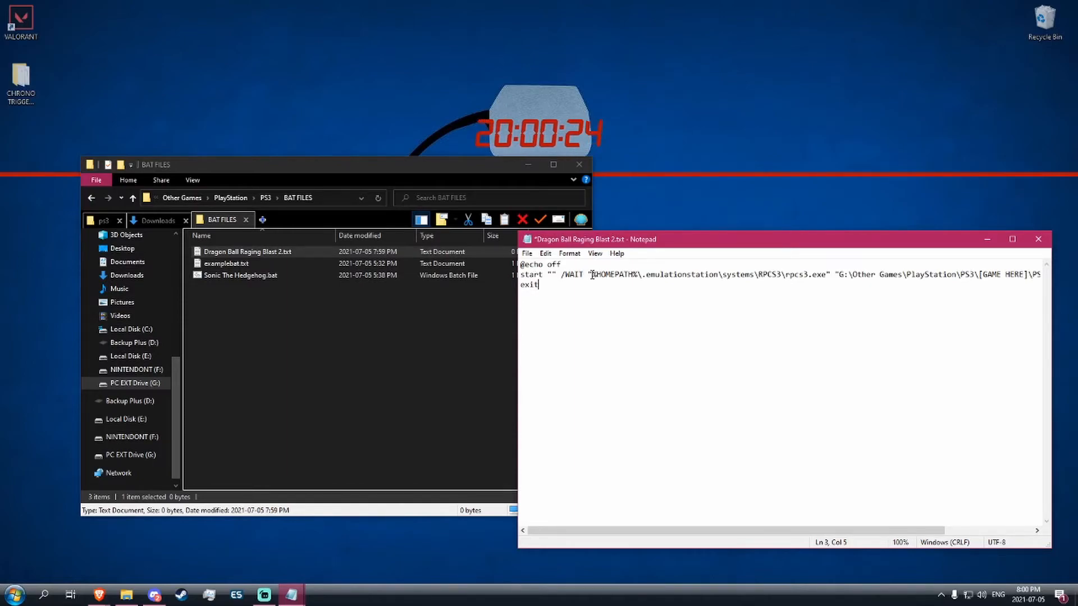
drag(592, 274, 826, 275)
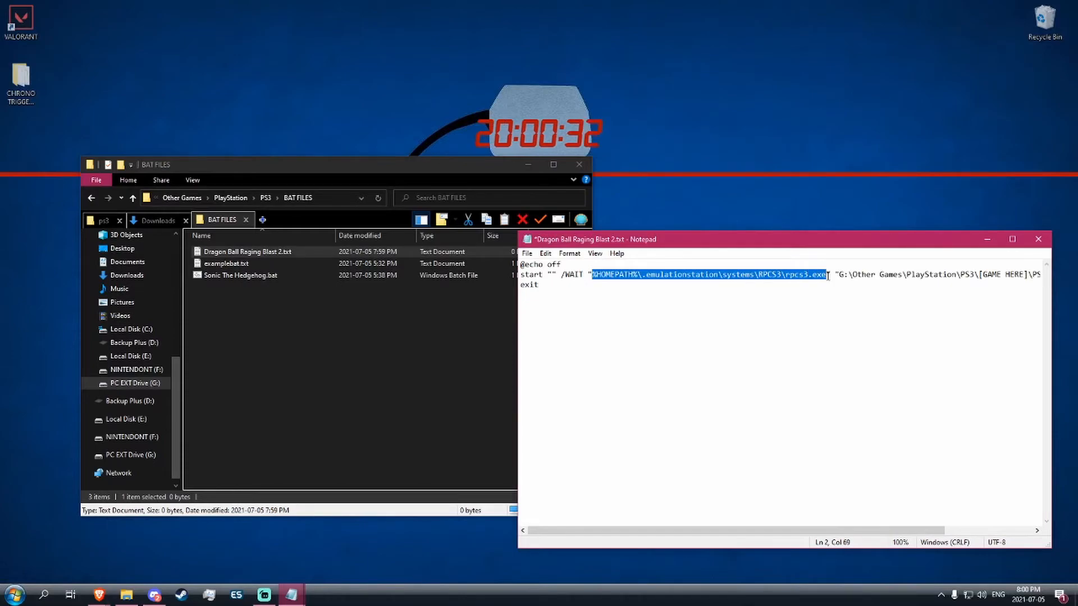
click(615, 275)
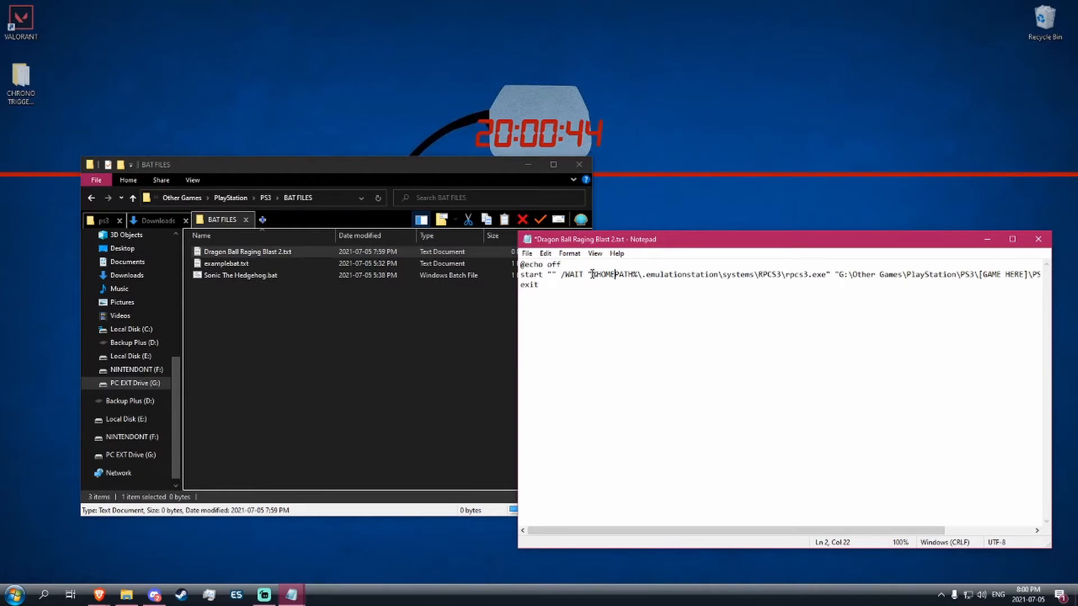
drag(592, 274, 751, 274)
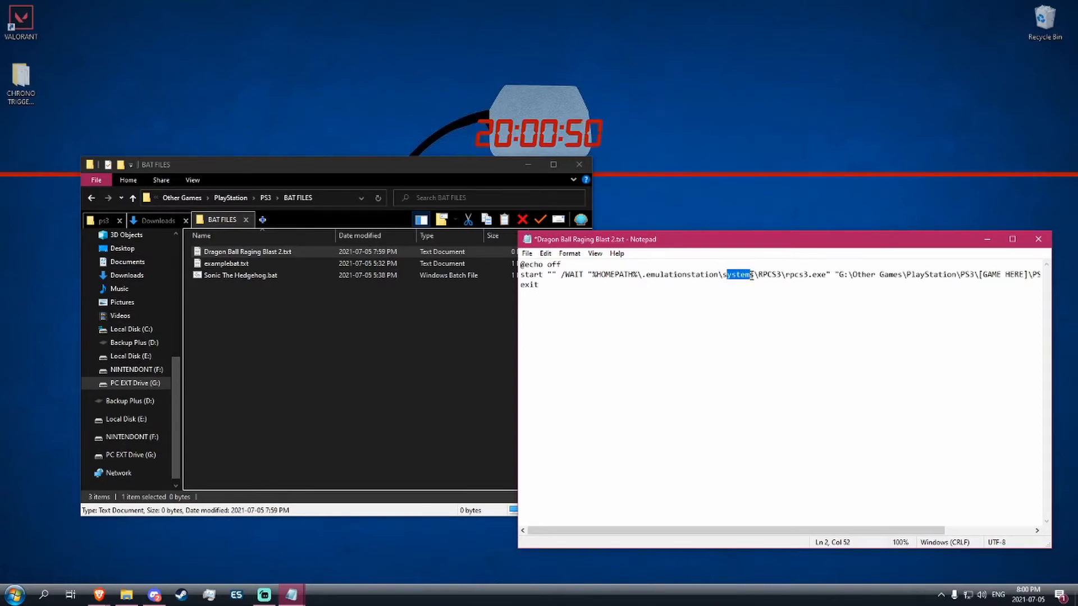
drag(762, 275, 813, 275)
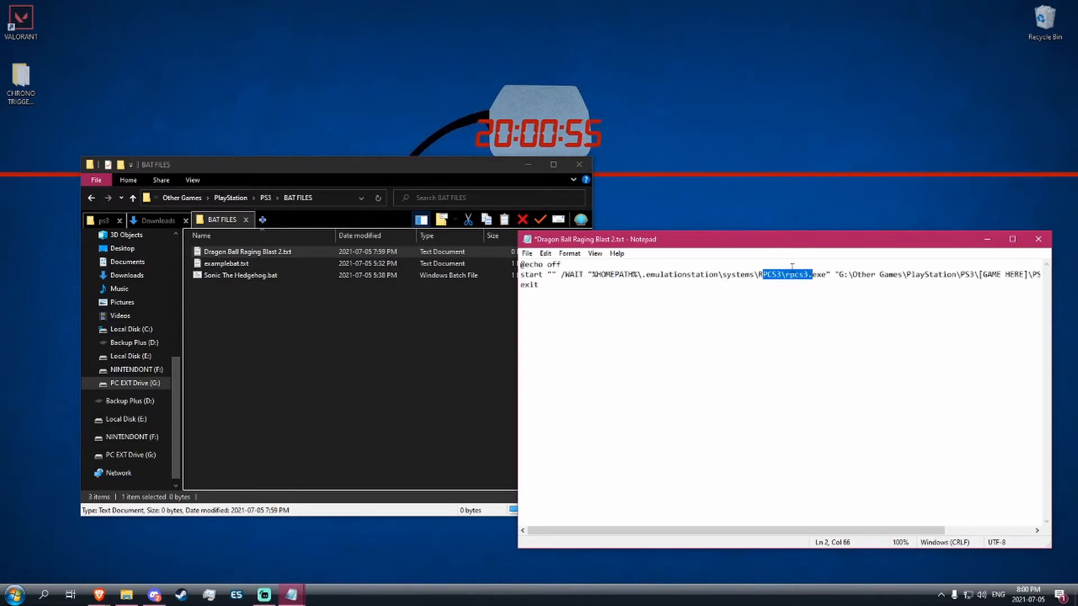
click(745, 275)
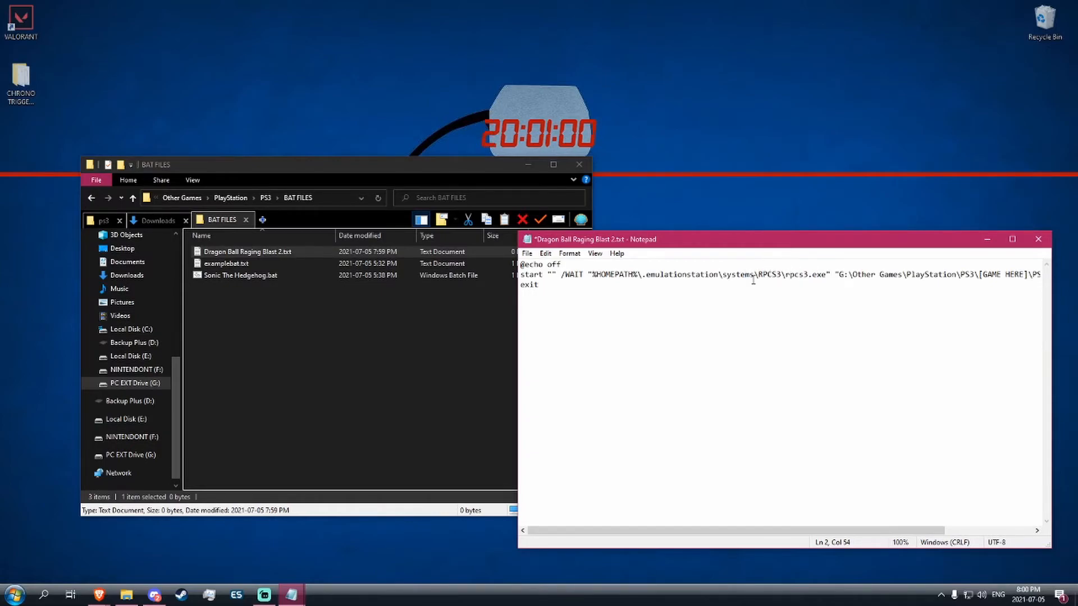
drag(840, 274, 1036, 274)
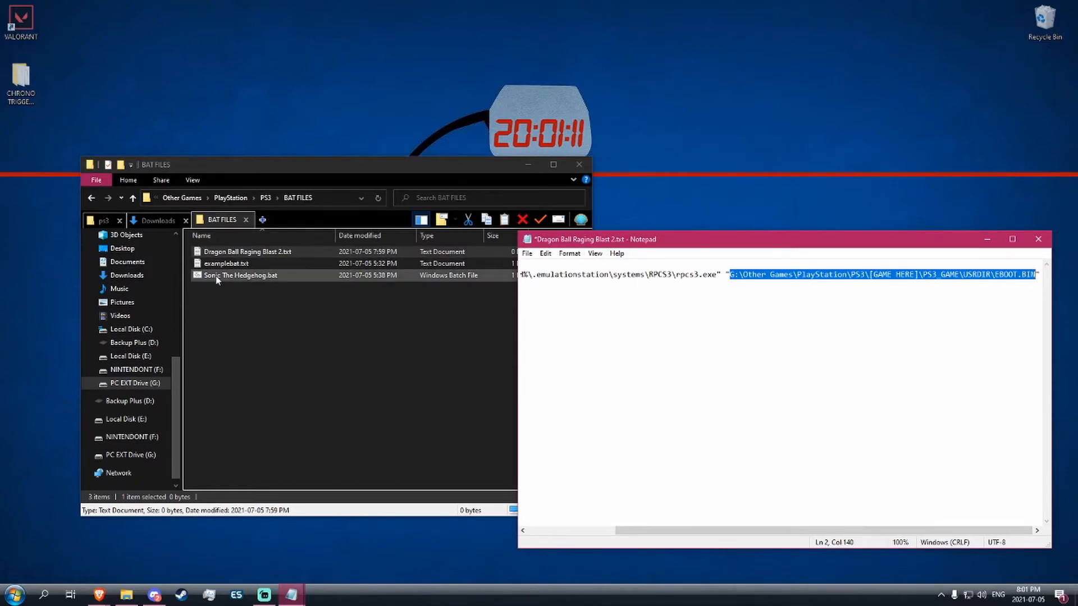
Open the USRDIR folder inside Dragon Ball - Raging Blast 2's PS3_GAME folder and copy its full path.
click(266, 198)
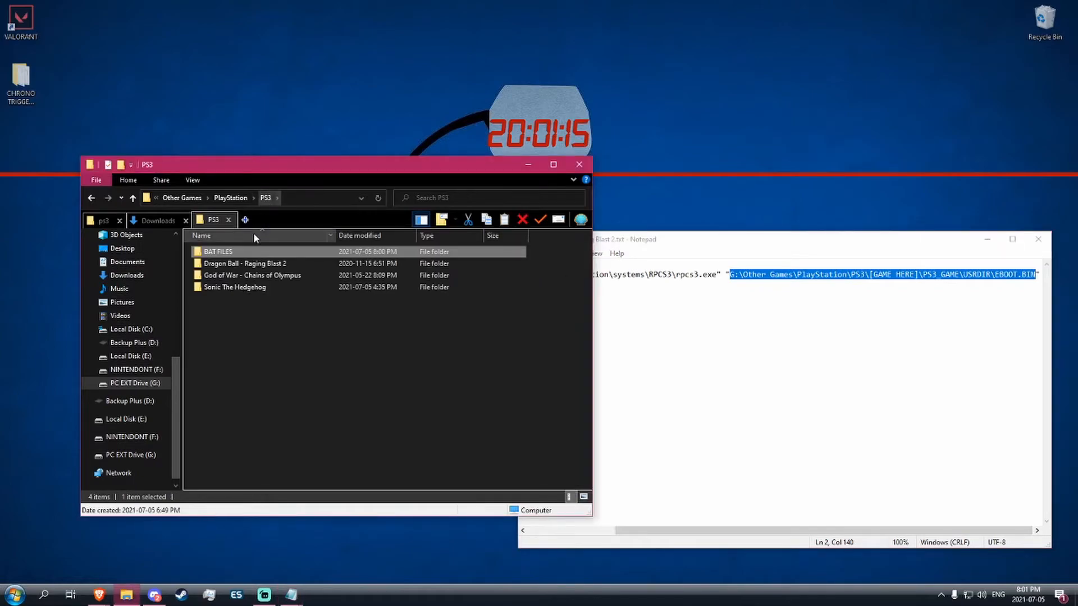
double_click(266, 266)
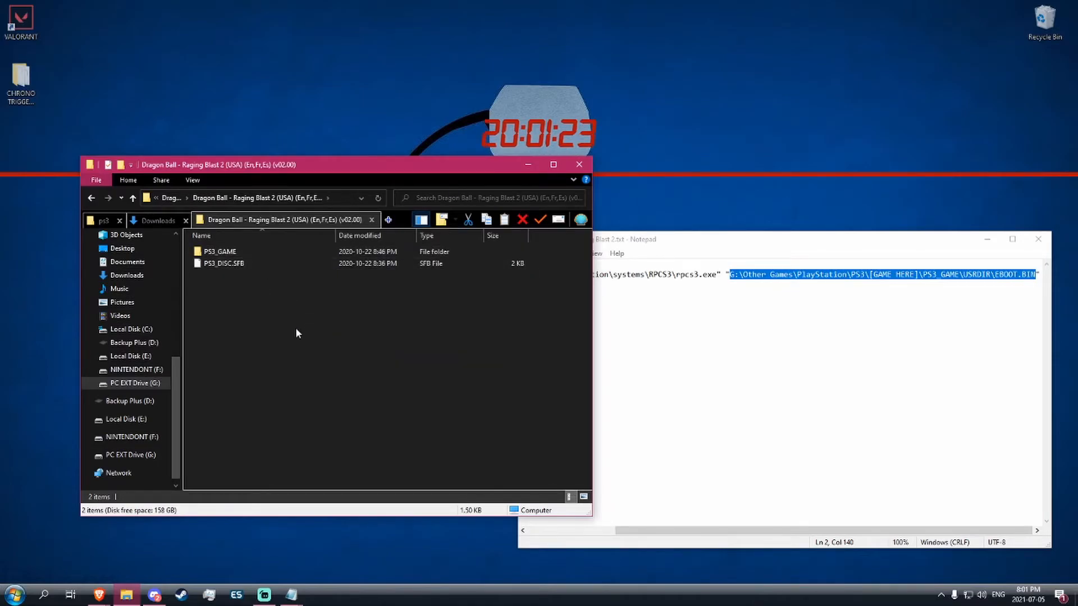
double_click(286, 253)
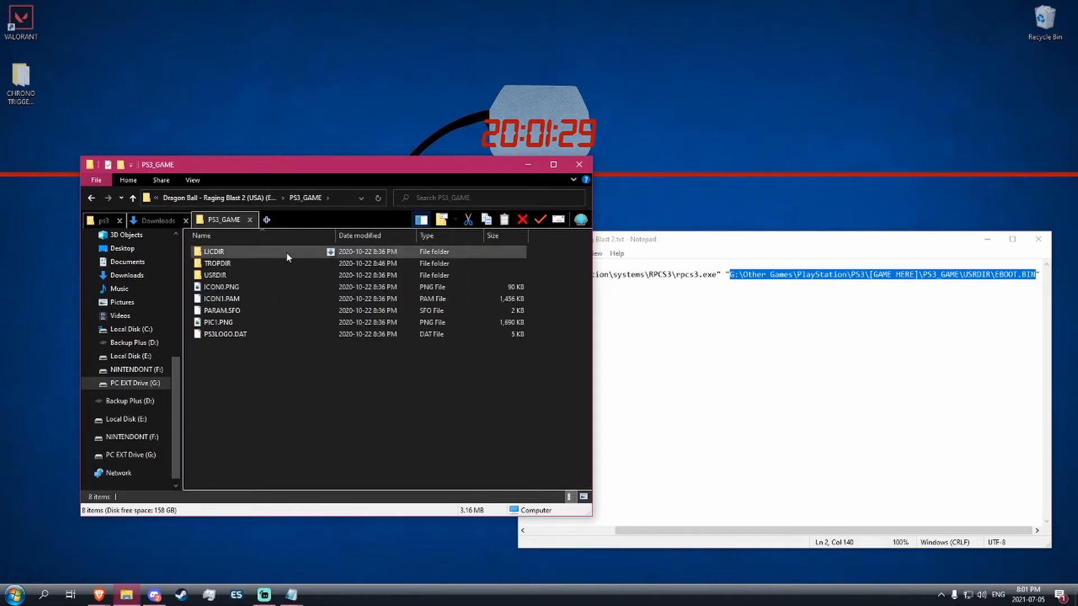
double_click(234, 277)
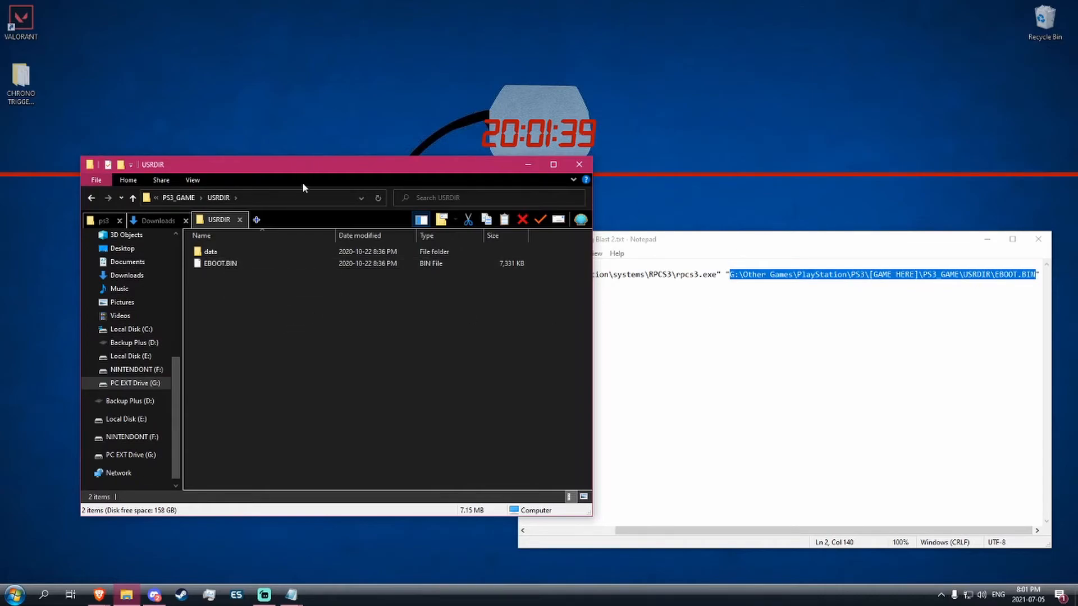
click(298, 196)
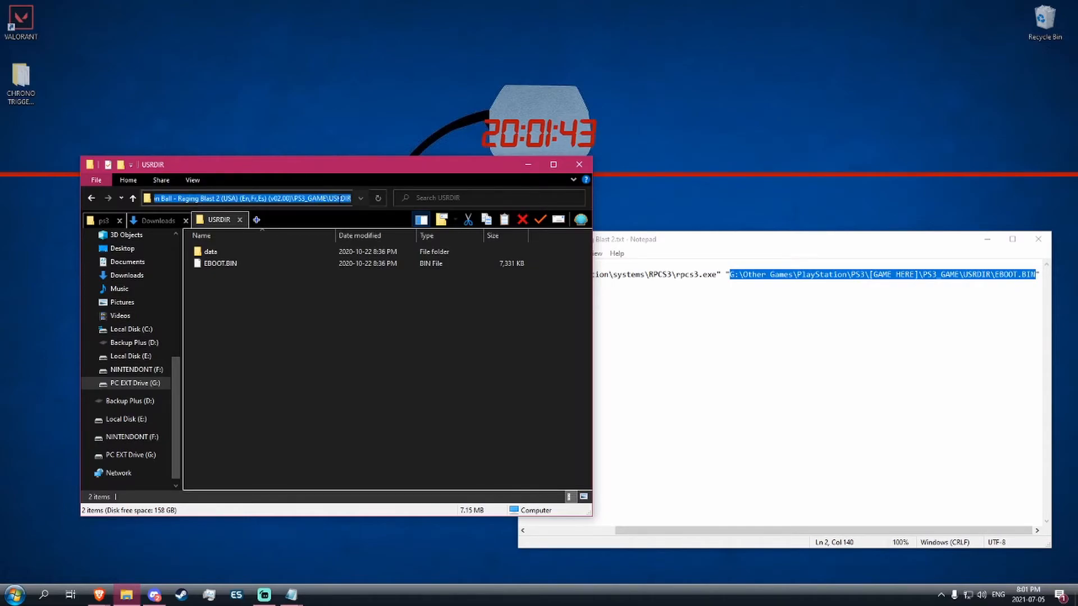
Replace the script's placeholder game path between the quotes with the copied path to Dragon Ball - Raging Blast 2's USRDIR folder.
click(734, 274)
drag(731, 274, 954, 284)
drag(1024, 281, 1037, 276)
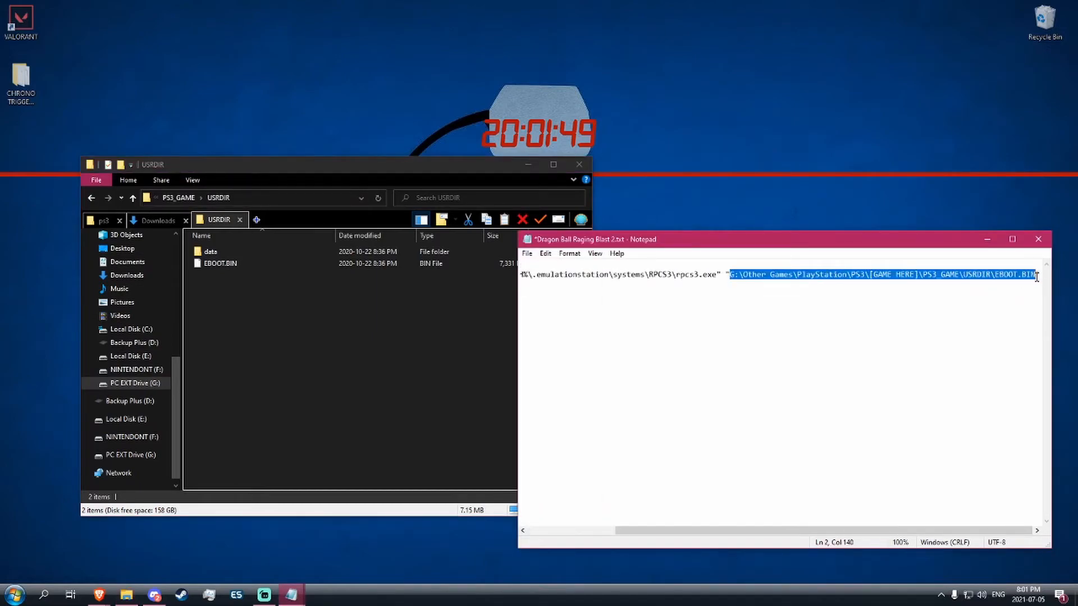
text(G:\Other Games\PlayStation\PS3\Dragon Ball - Raging Blast 2\Dragon Ball - Raging Blast 2 (USA) (En,Fr,Es) (v02.00)\PS3_GAME\USRDIR)
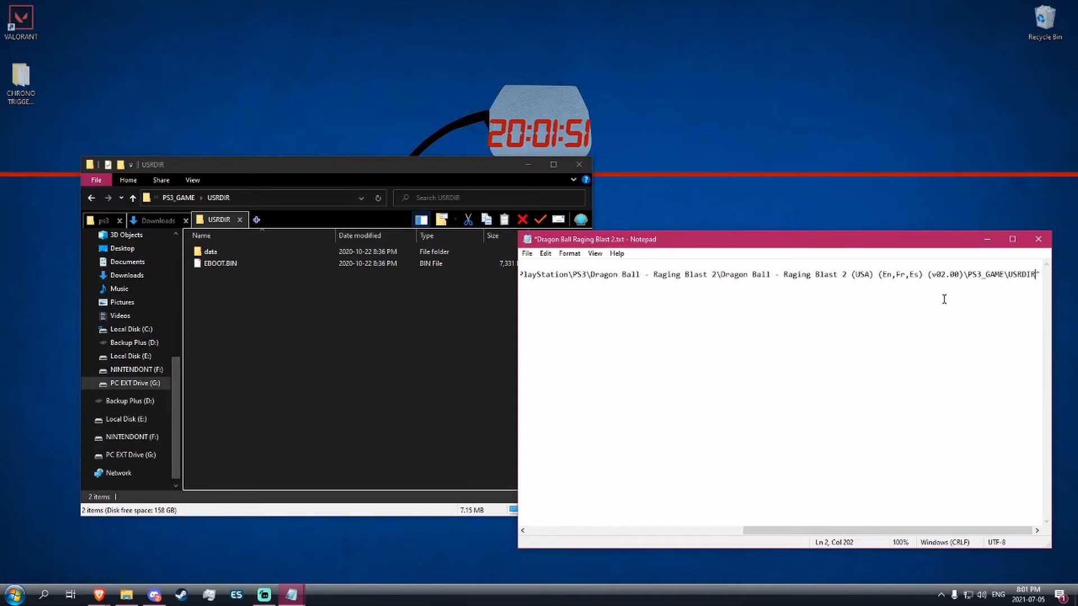
Append \EBOOT.BIN to the USRDIR game path, inside the closing quote.
drag(600, 273, 1043, 273)
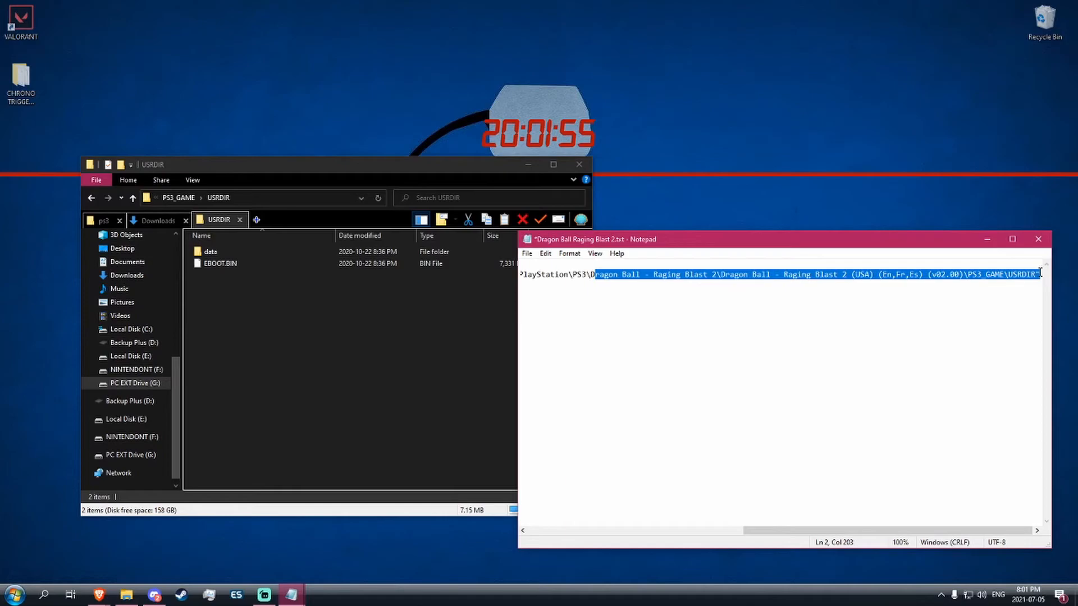
drag(573, 274, 1039, 278)
click(841, 274)
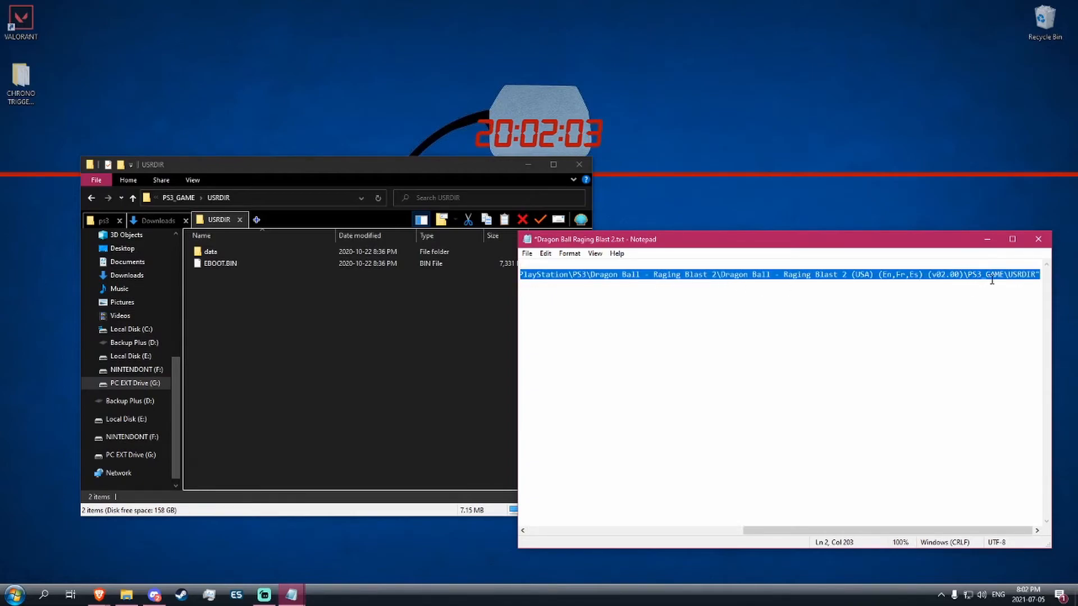
click(1019, 274)
click(1036, 274)
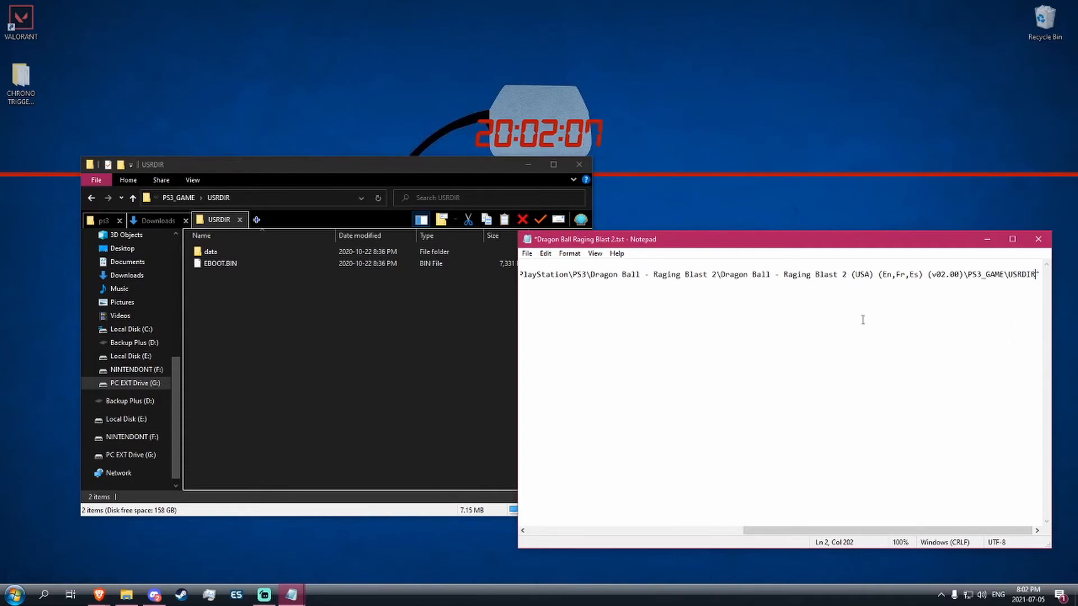
text(\EBOOT)
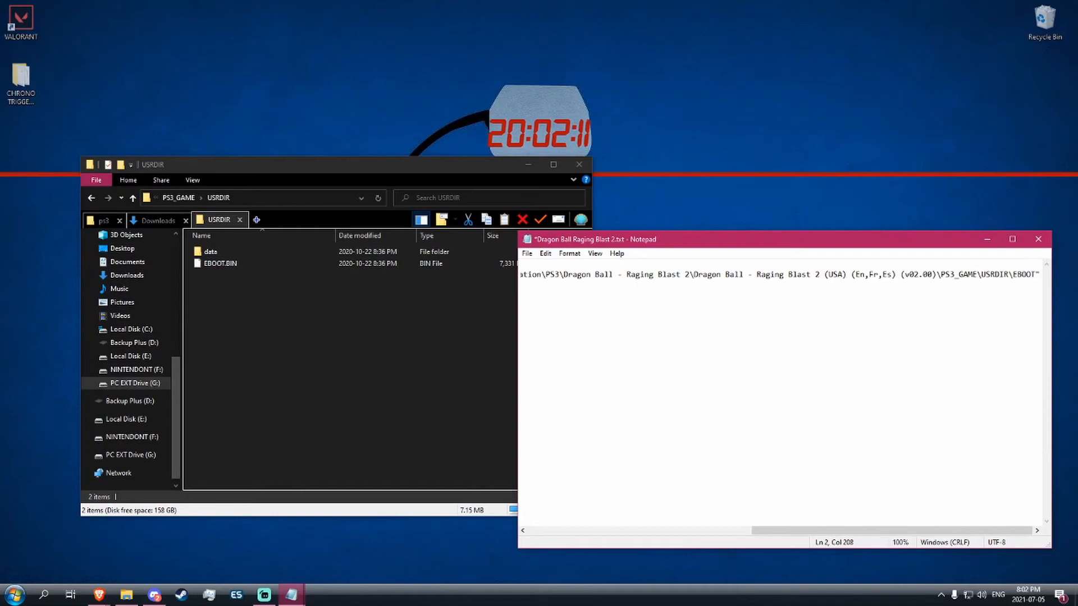
text(.BIN)
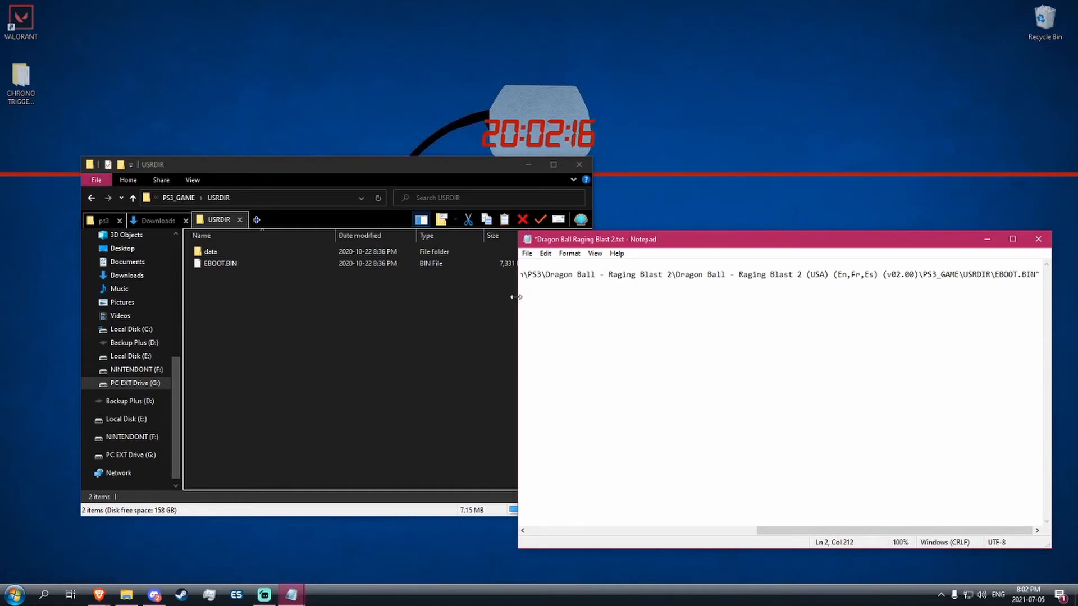
Save the script as Dragon Ball Raging Blast 2.bat in the BAT FILES folder.
click(527, 255)
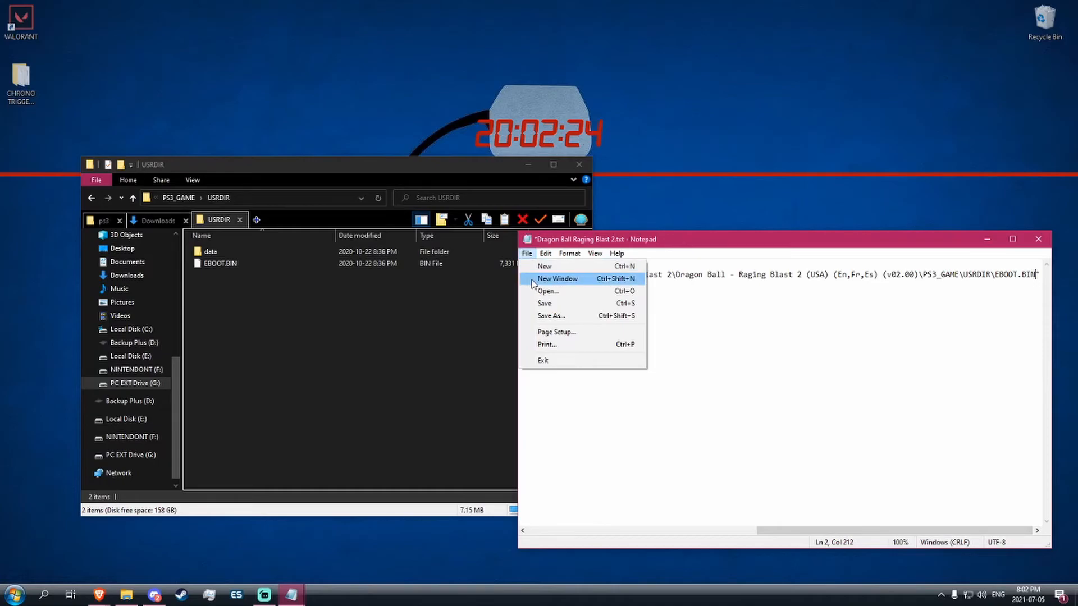
click(557, 316)
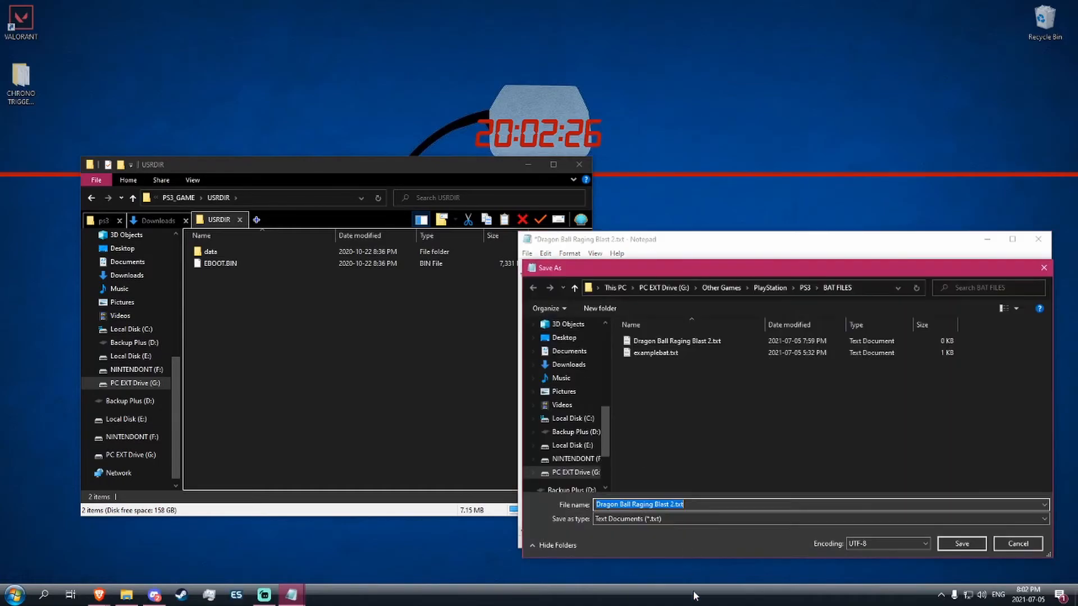
click(696, 505)
drag(684, 504, 676, 505)
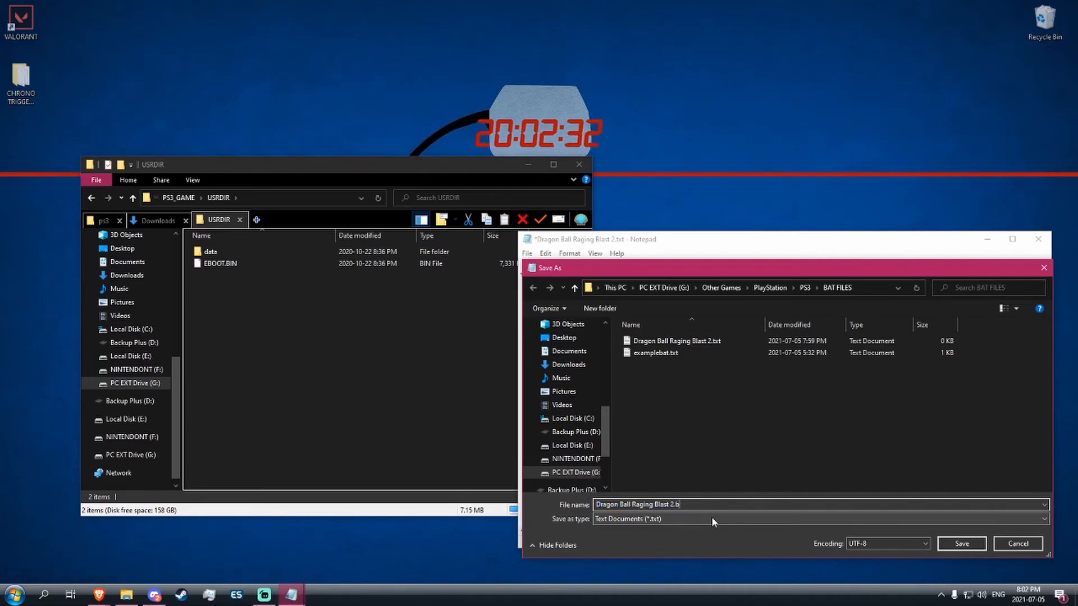
click(962, 543)
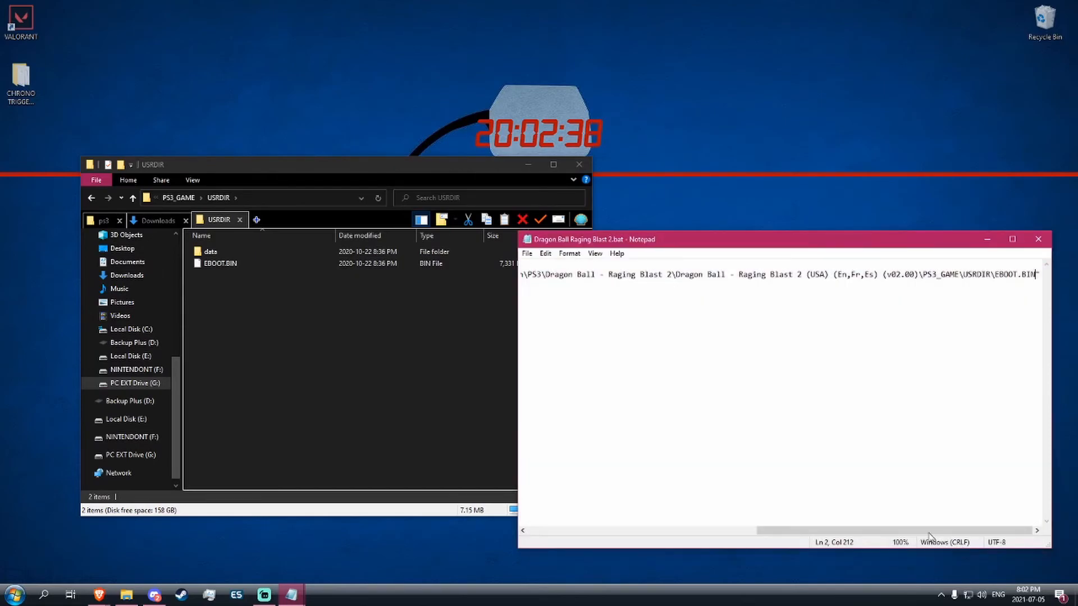
Return from the game's USRDIR folder to the PS3 folder and open BAT FILES to check the saved batch file.
click(172, 219)
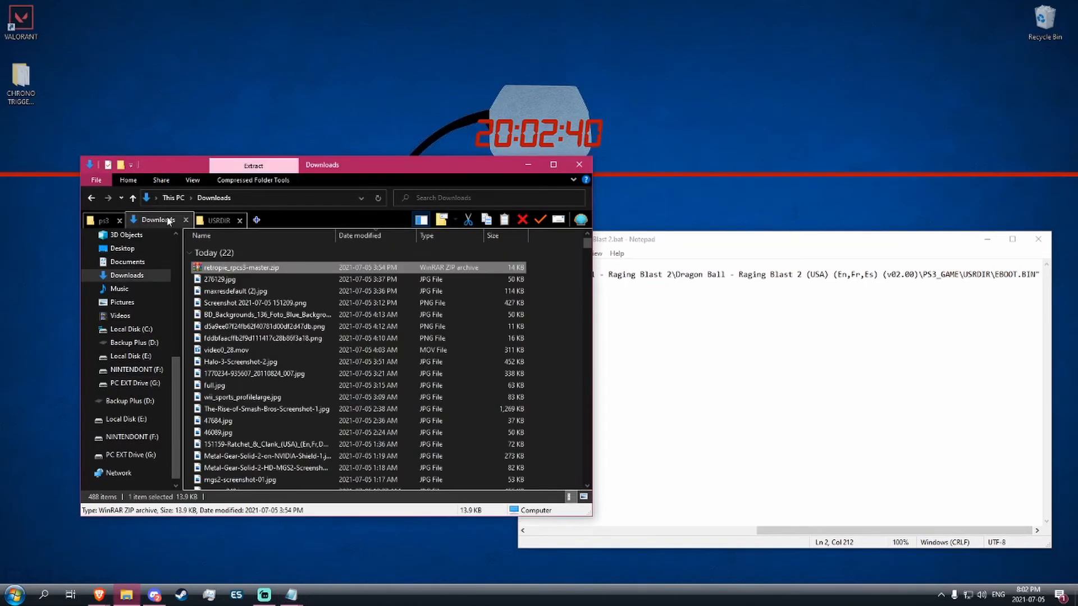
click(222, 223)
click(190, 198)
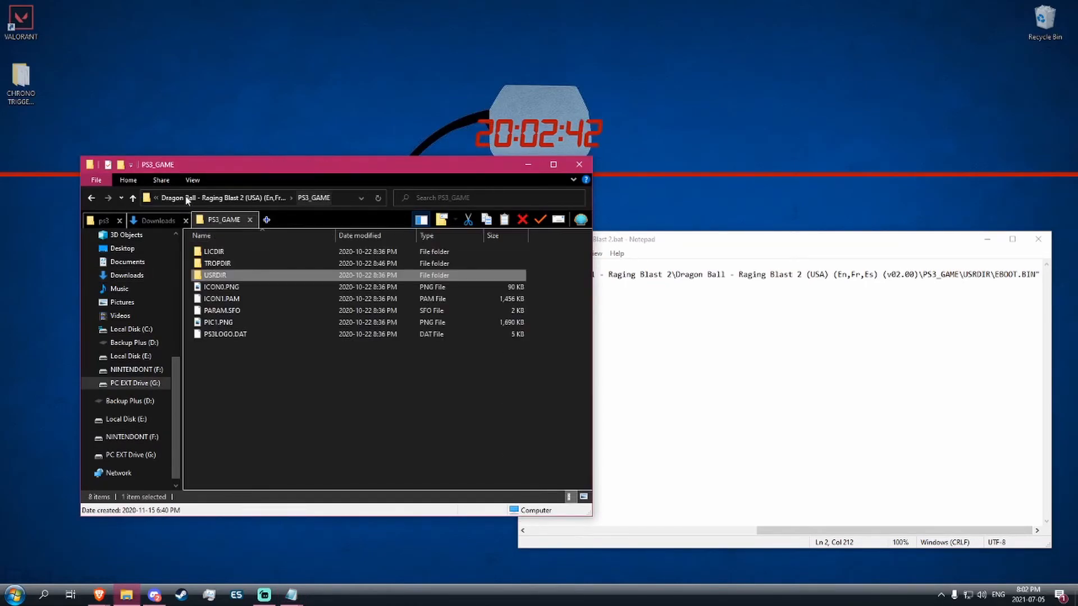
click(203, 196)
click(180, 197)
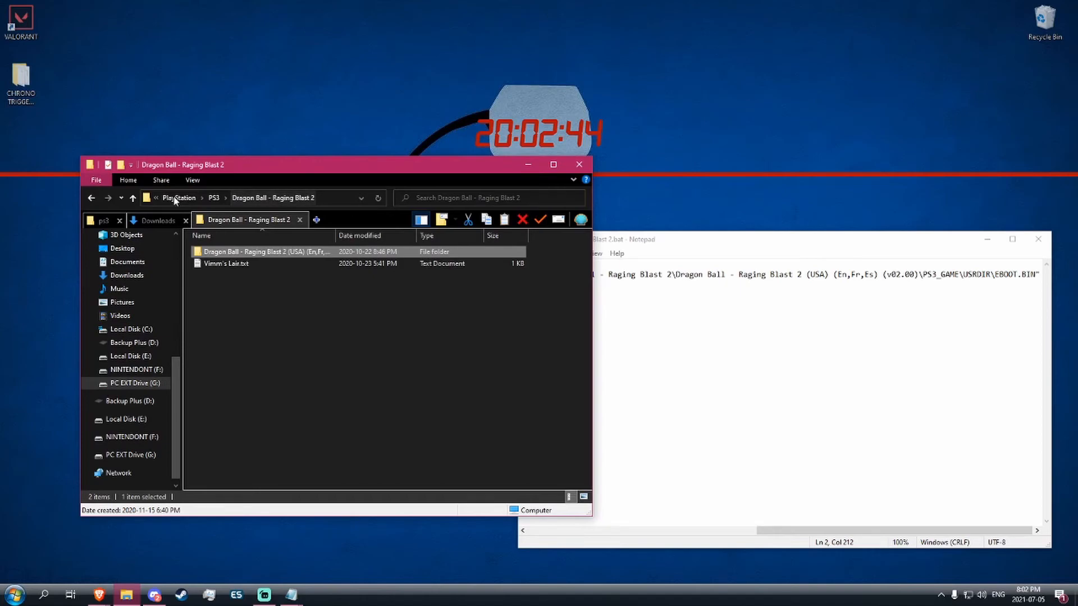
click(218, 197)
double_click(243, 254)
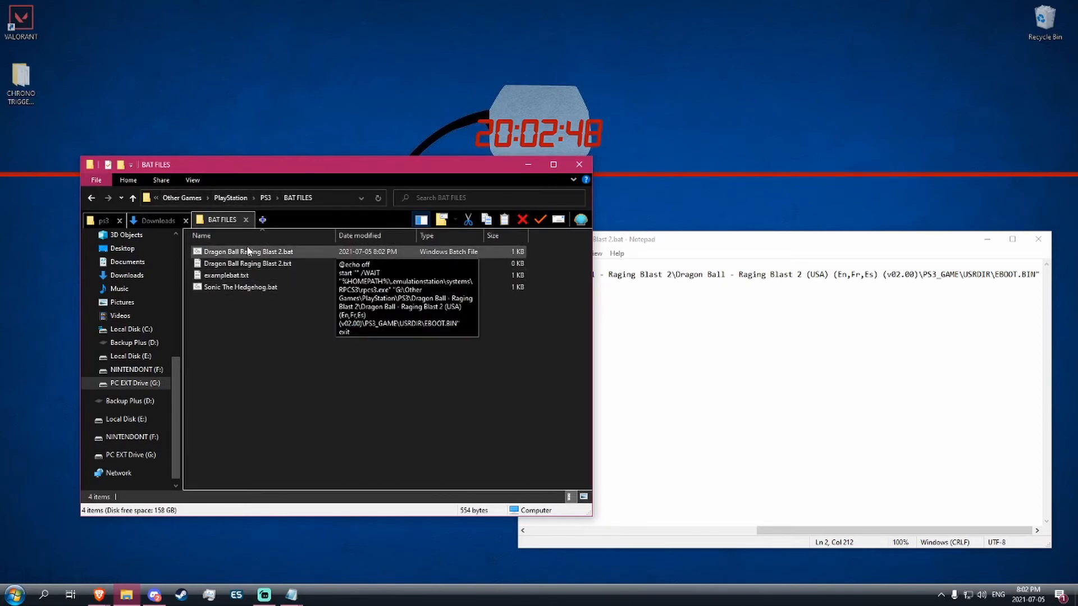
Minimize the script editor and delete the empty Dragon Ball Raging Blast 2.txt from BAT FILES.
click(986, 238)
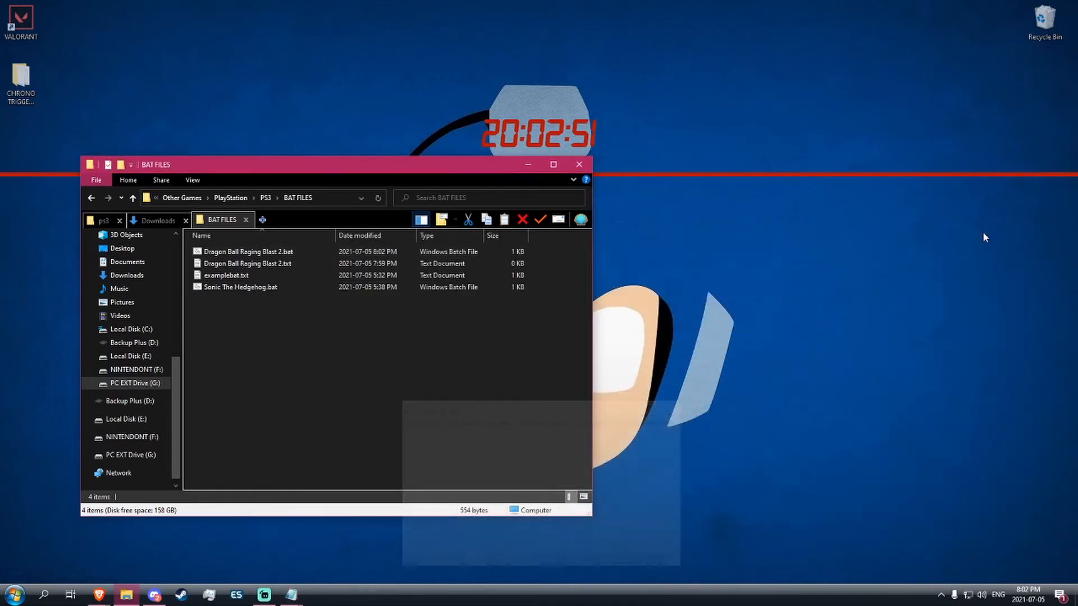
click(272, 268)
right_click(272, 267)
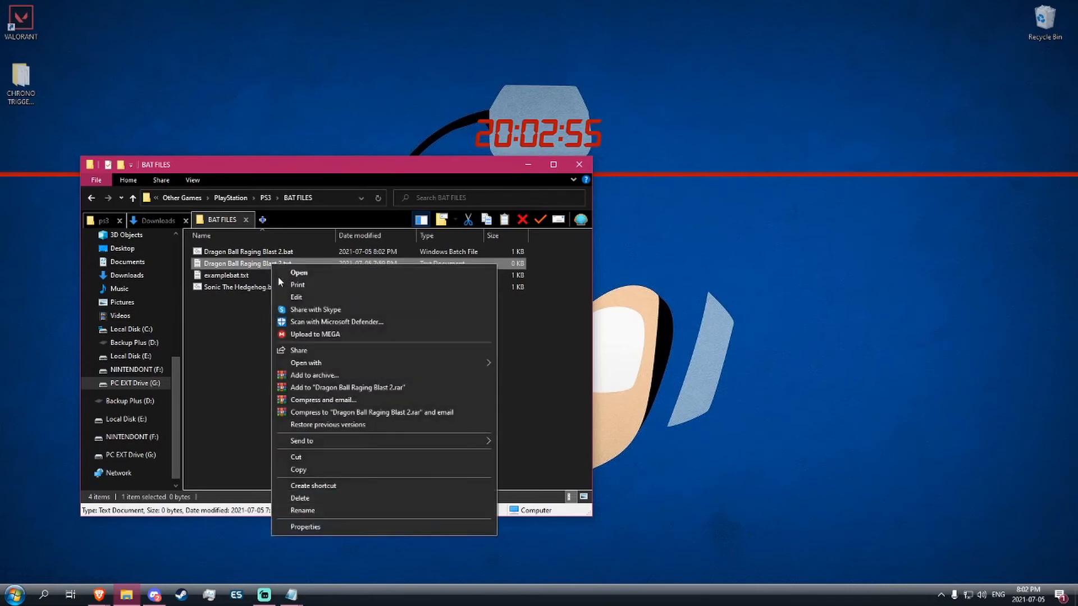
click(298, 498)
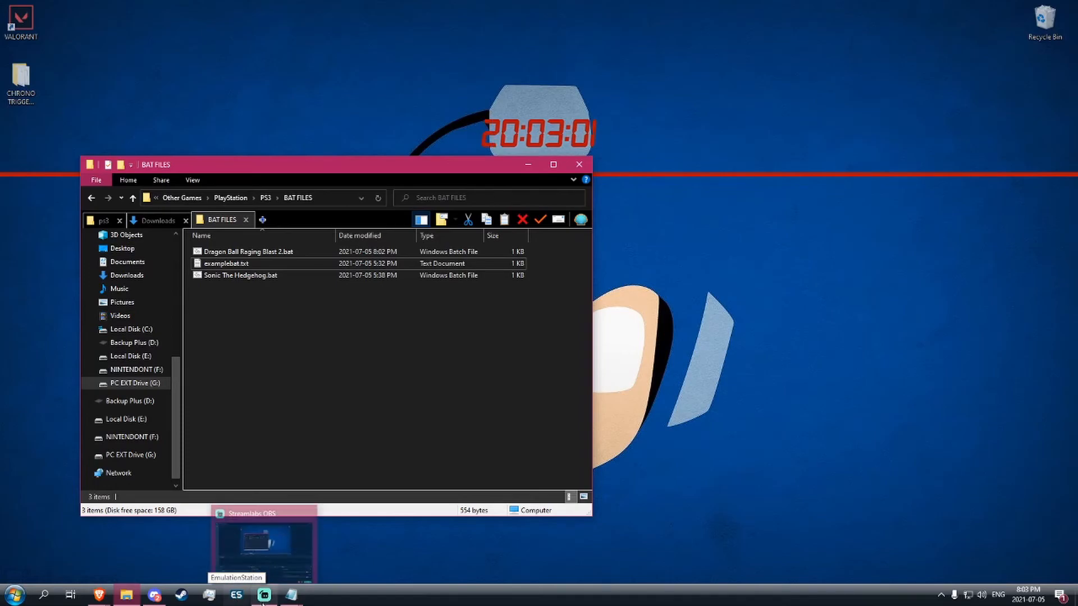
Switch to EmulationStation, open the PlayStation 3 system, and launch Dragon Ball Raging Blast 2.
click(239, 596)
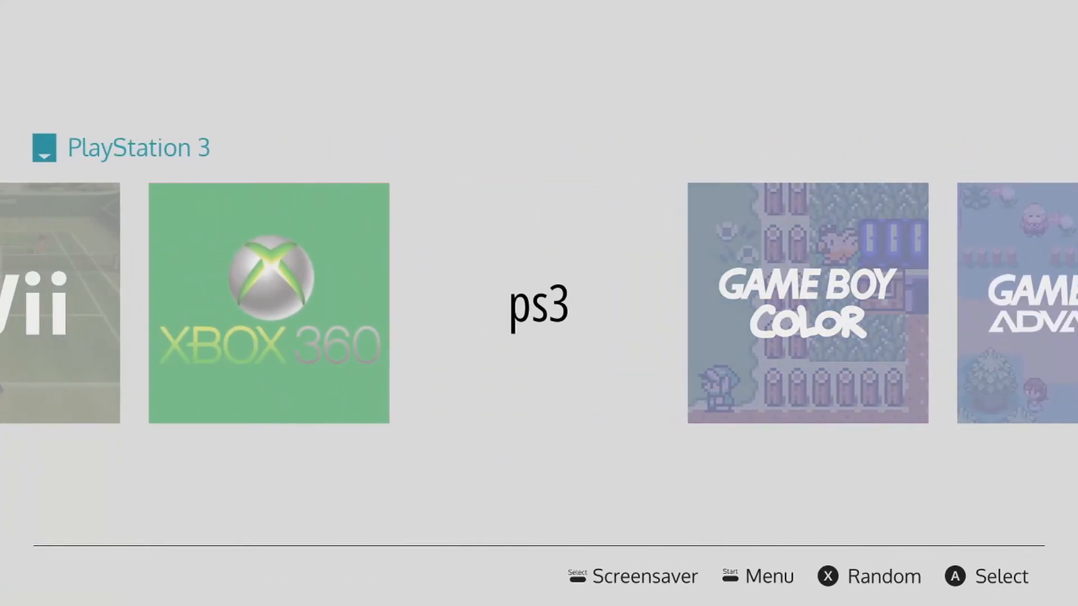
key(Return)
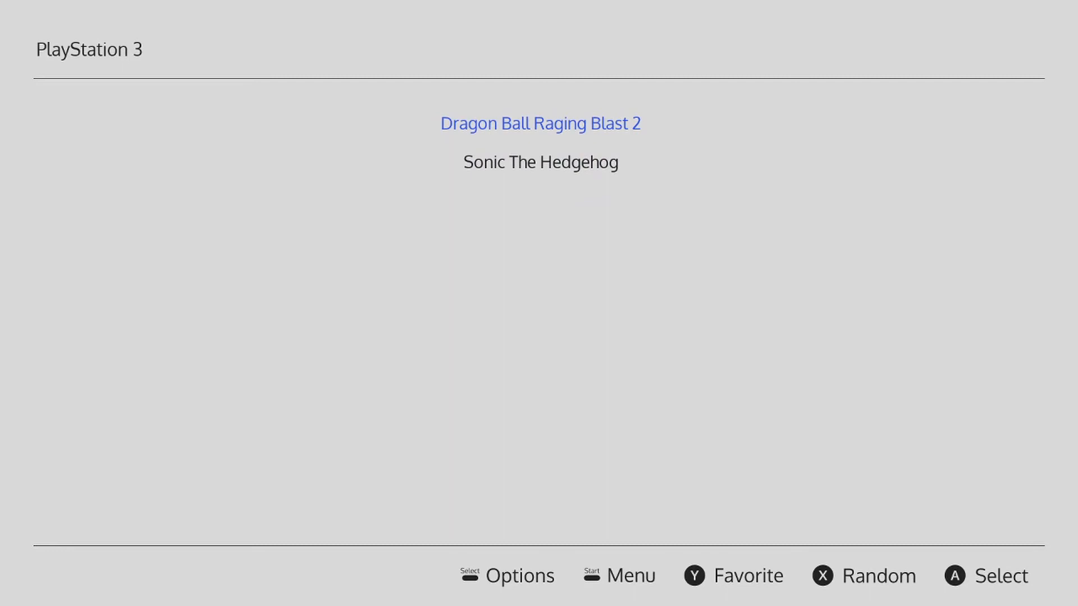
key(Return)
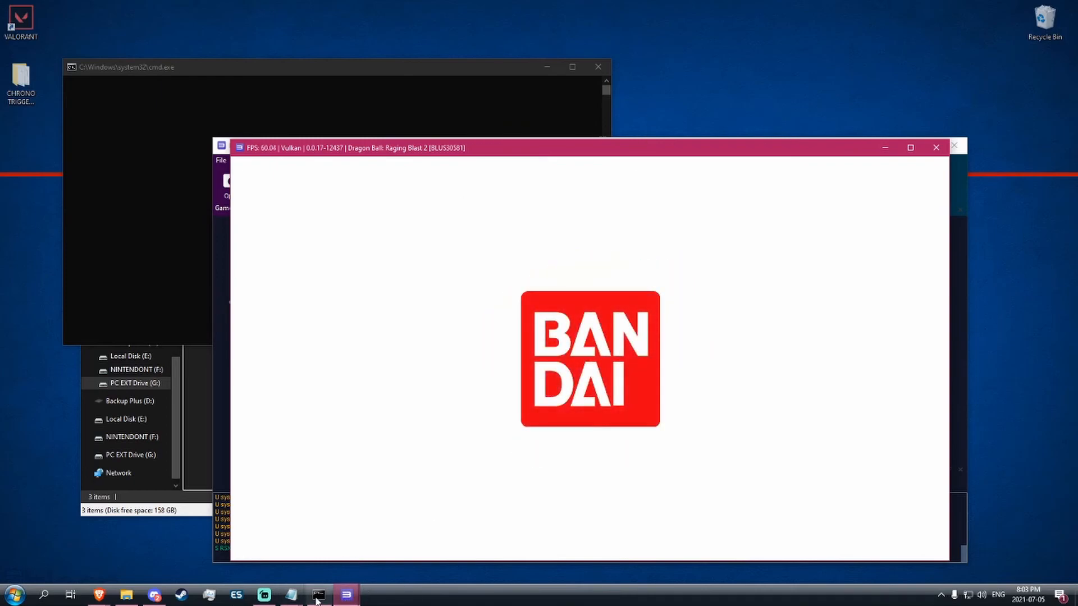
mouse_move(262, 599)
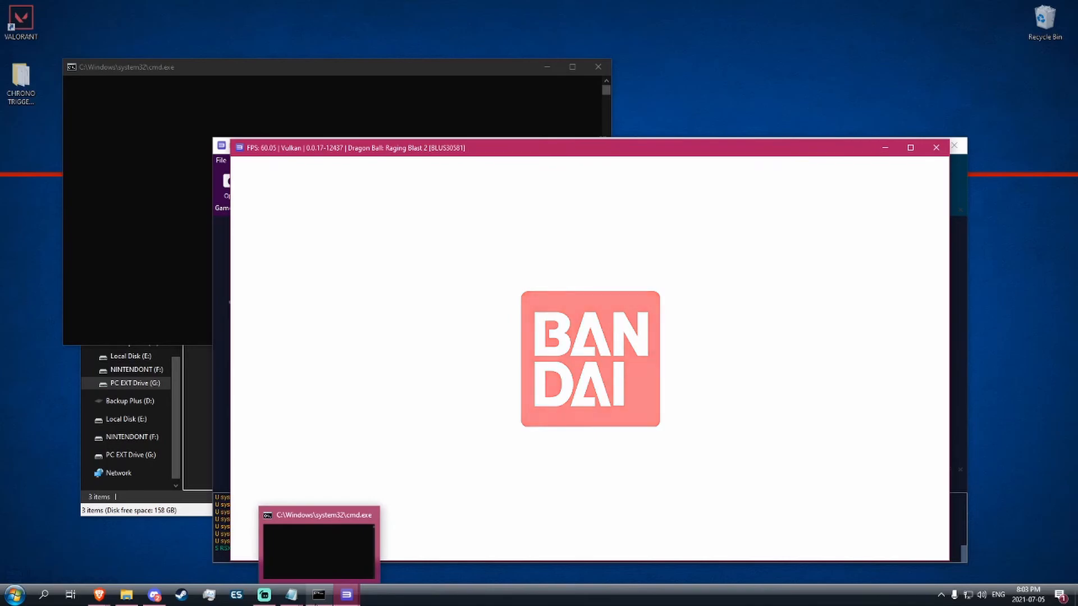